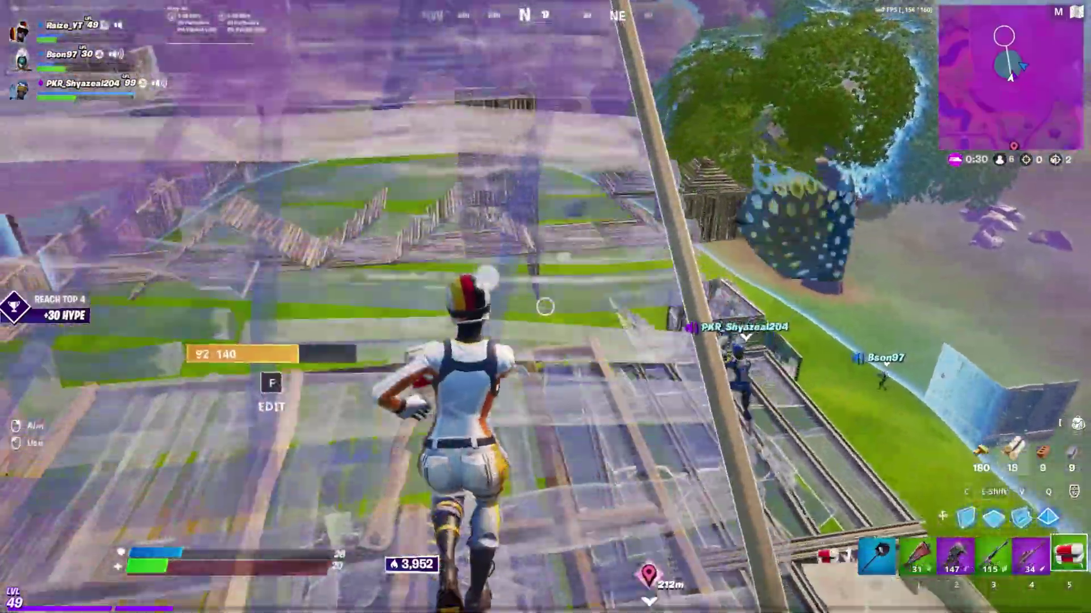
click(546, 307)
key(1)
key(3)
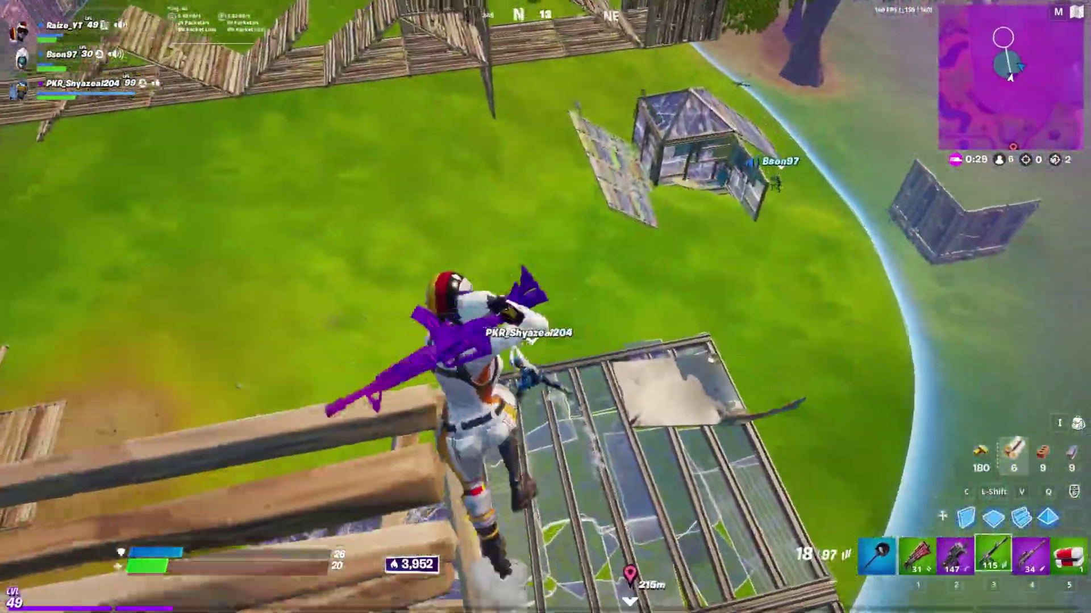
key(1)
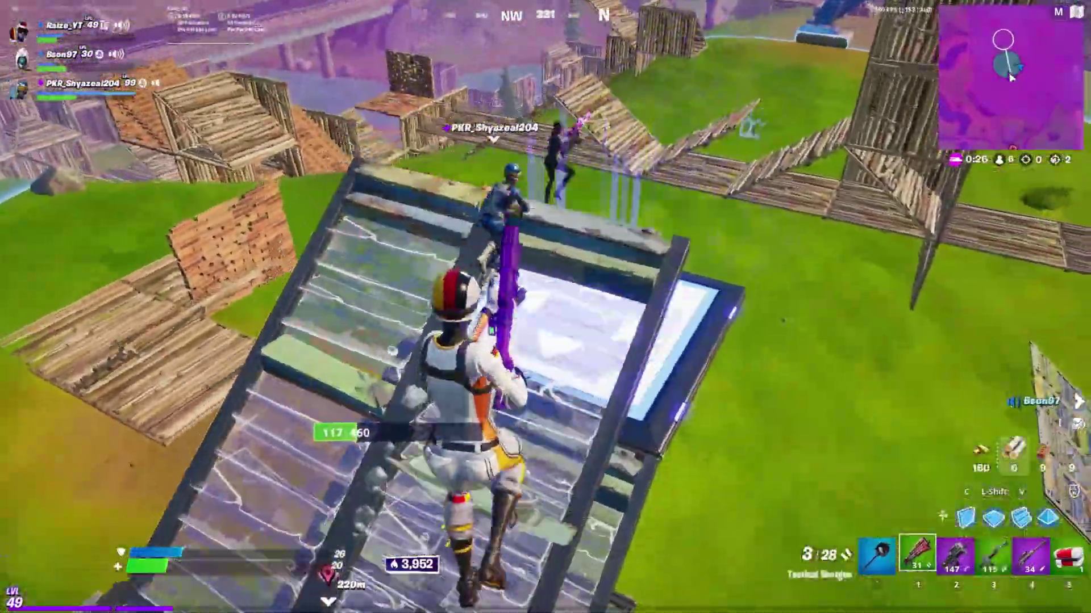
click(545, 307)
key(2)
click(545, 307)
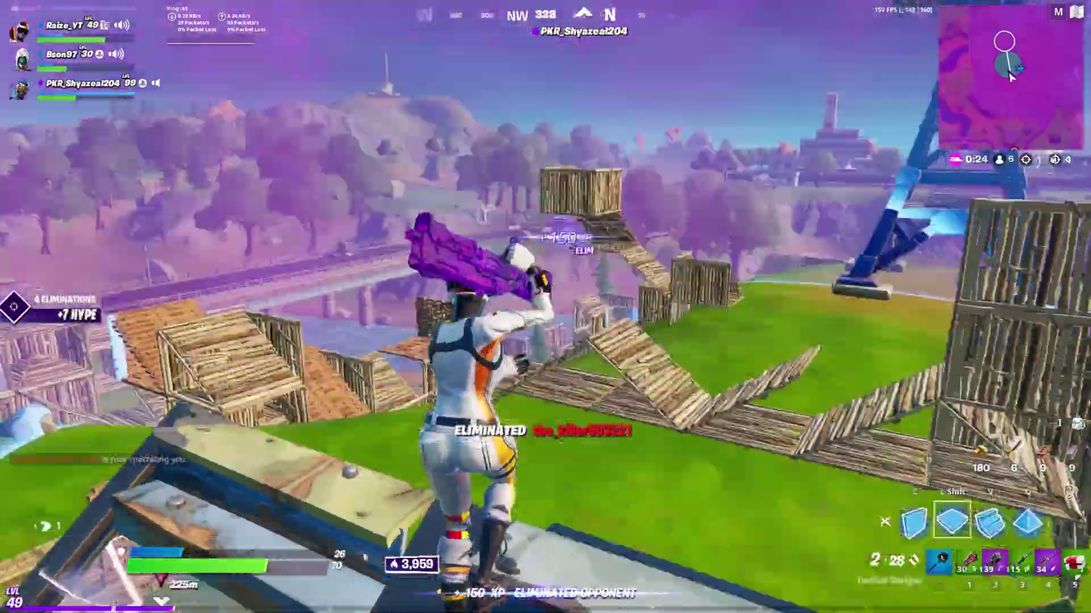
key(1)
key(w)
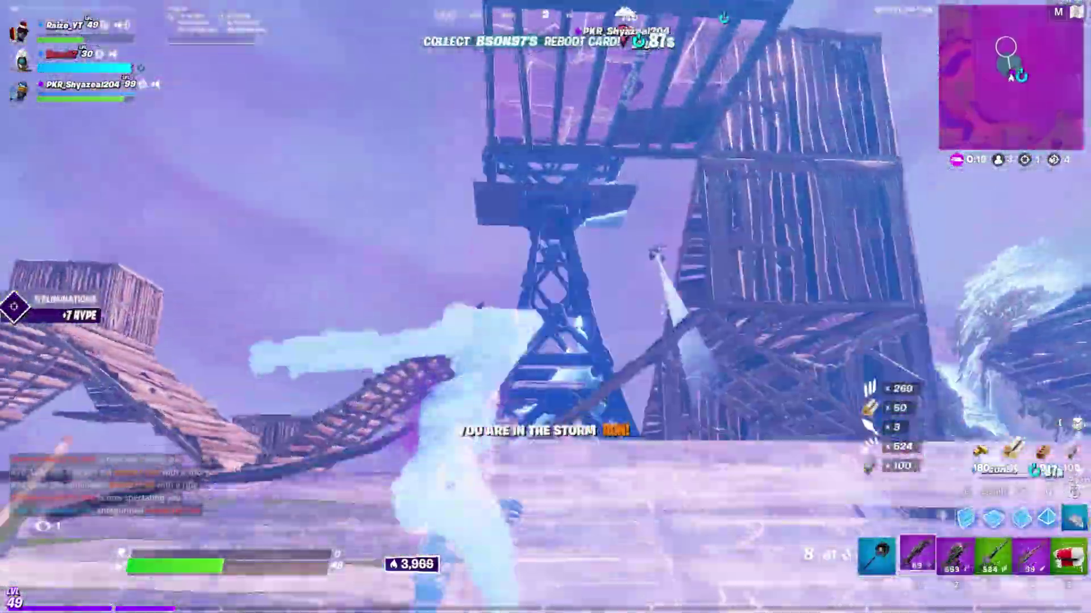
key(q)
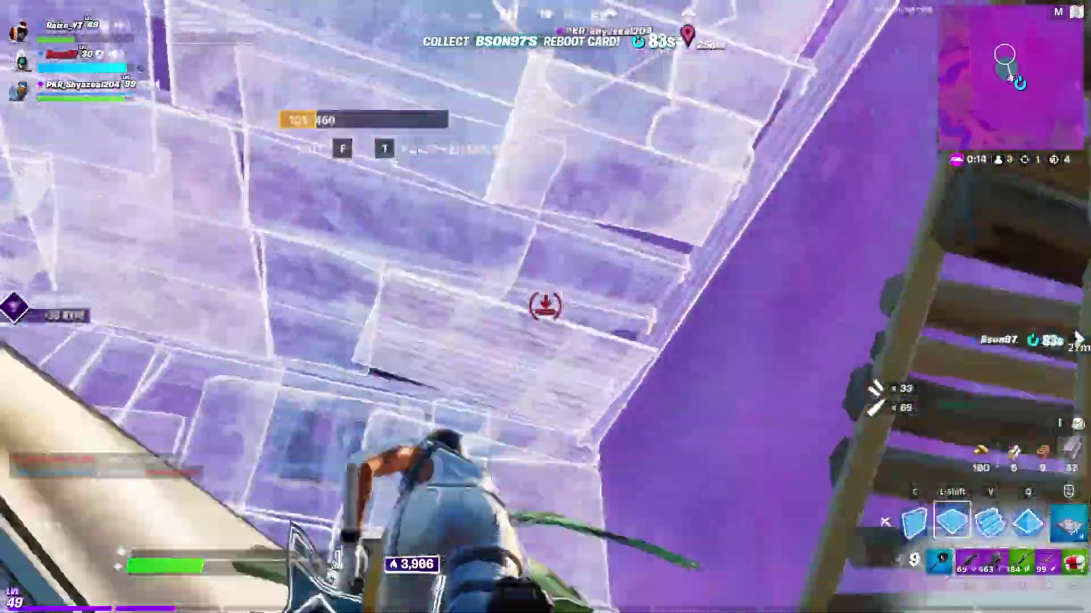
key(f)
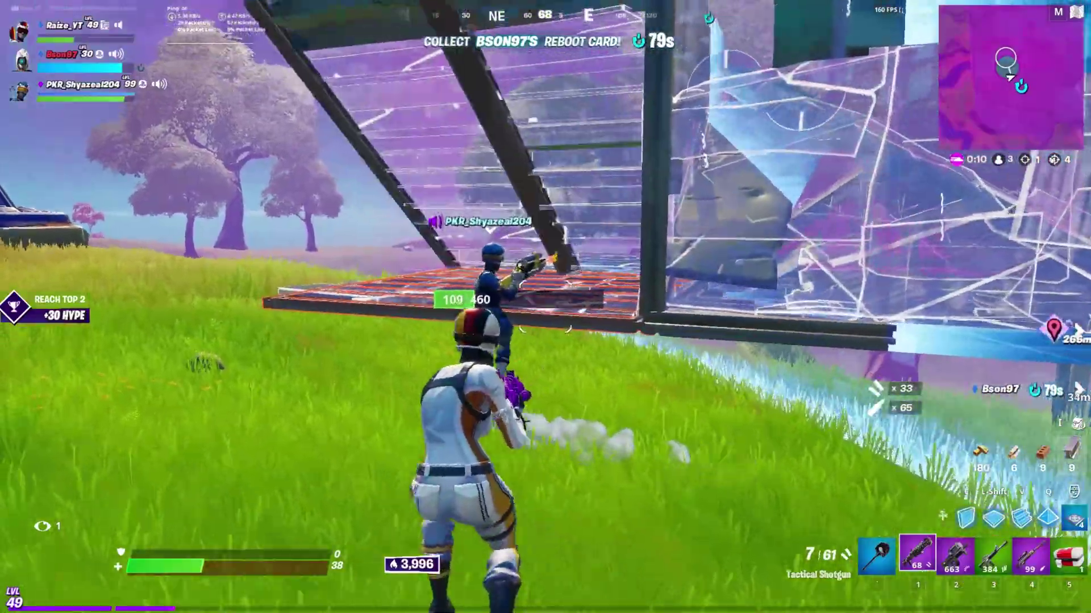
click(545, 306)
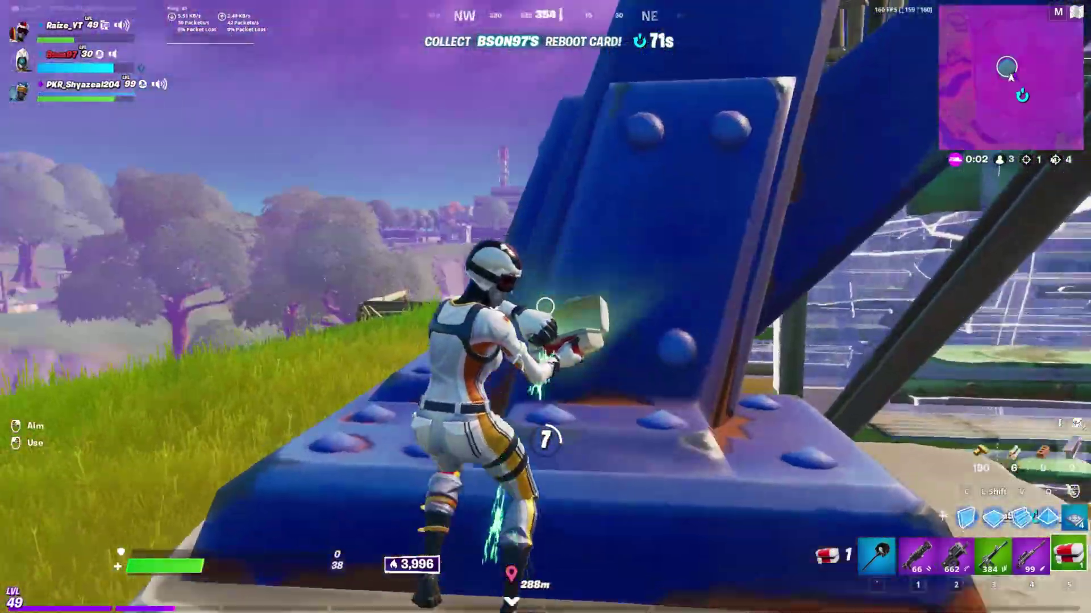
key(1)
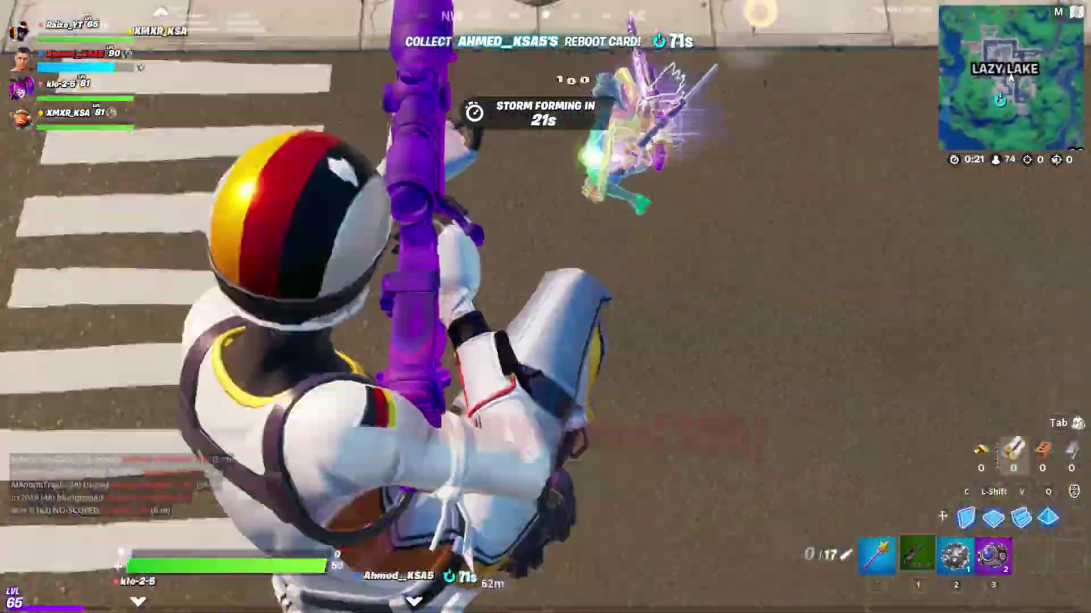
click(545, 306)
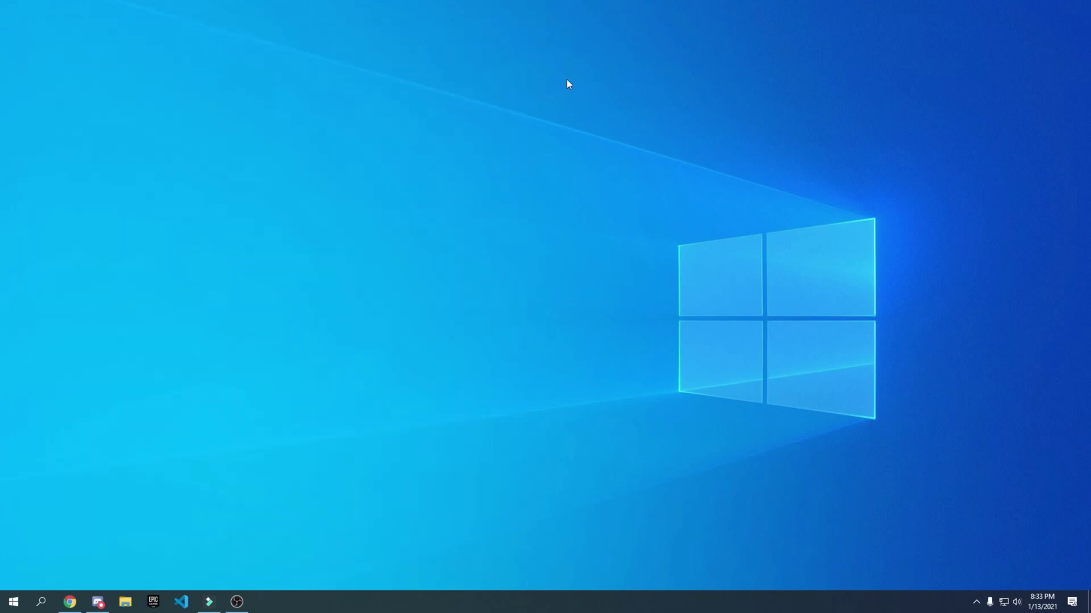
Search Windows for "geforce", launch GeForce Experience and move its window higher on the desktop.
click(41, 602)
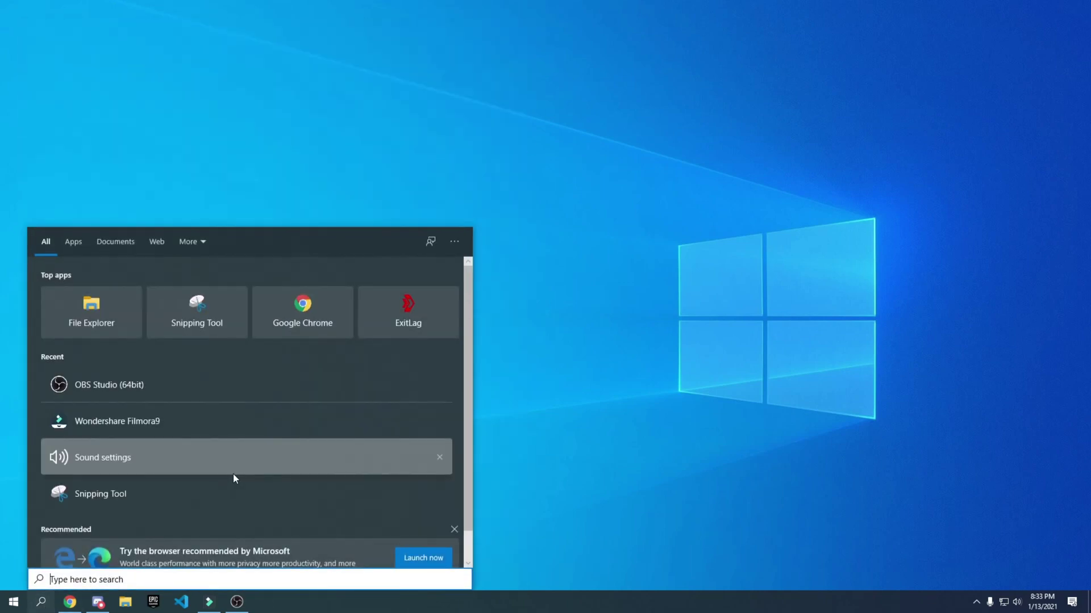
text(geforce)
key(Return)
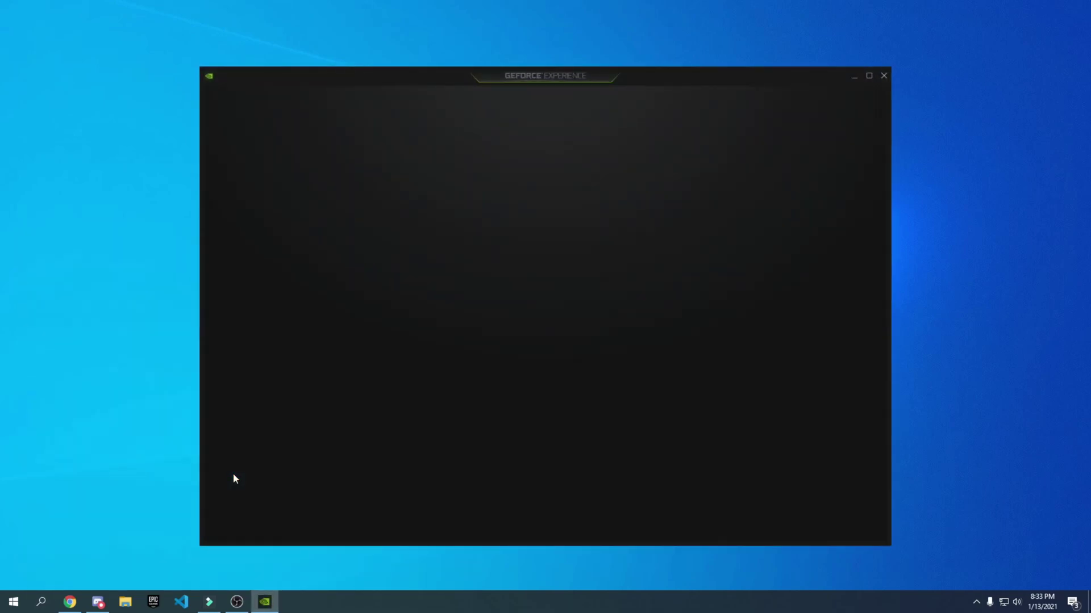
drag(496, 77, 480, 31)
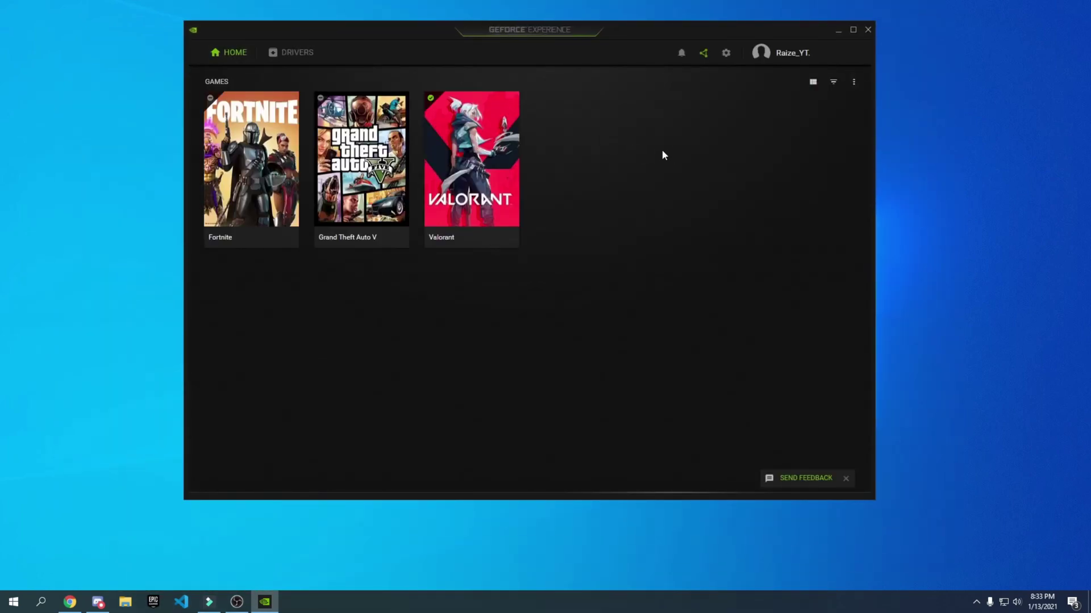
Check for graphics driver updates in GeForce Experience and open its settings.
click(310, 56)
click(757, 93)
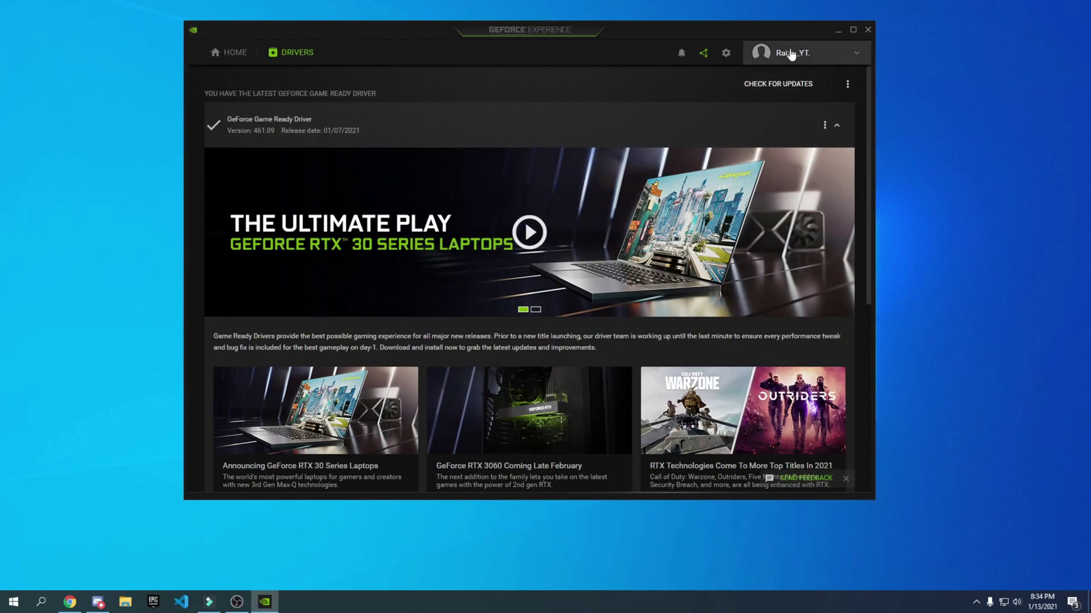
click(726, 53)
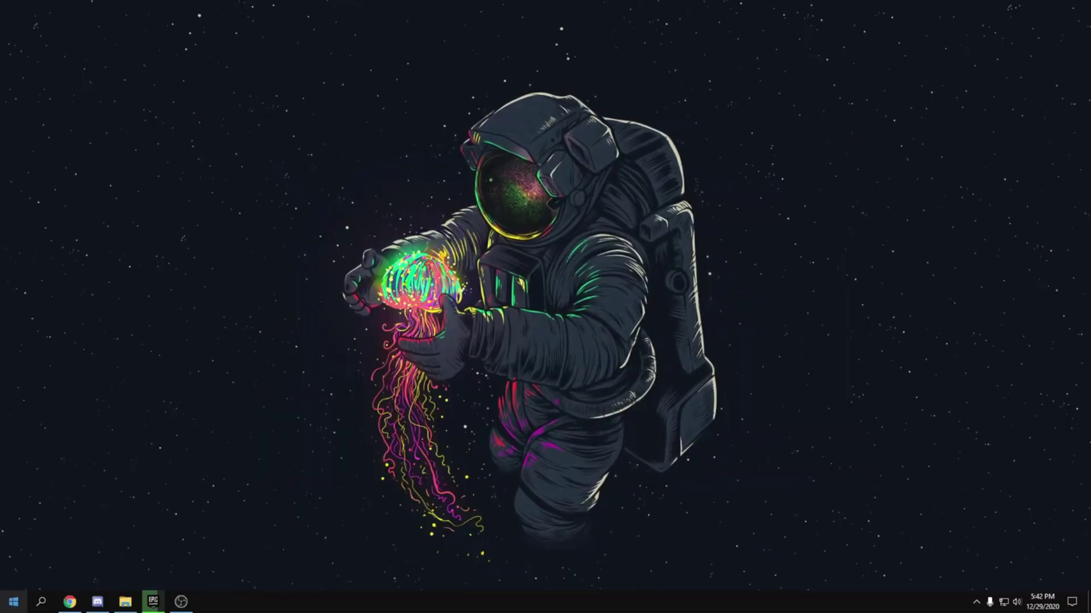
Open Windows Settings and view the Notifications & actions options under System.
click(13, 602)
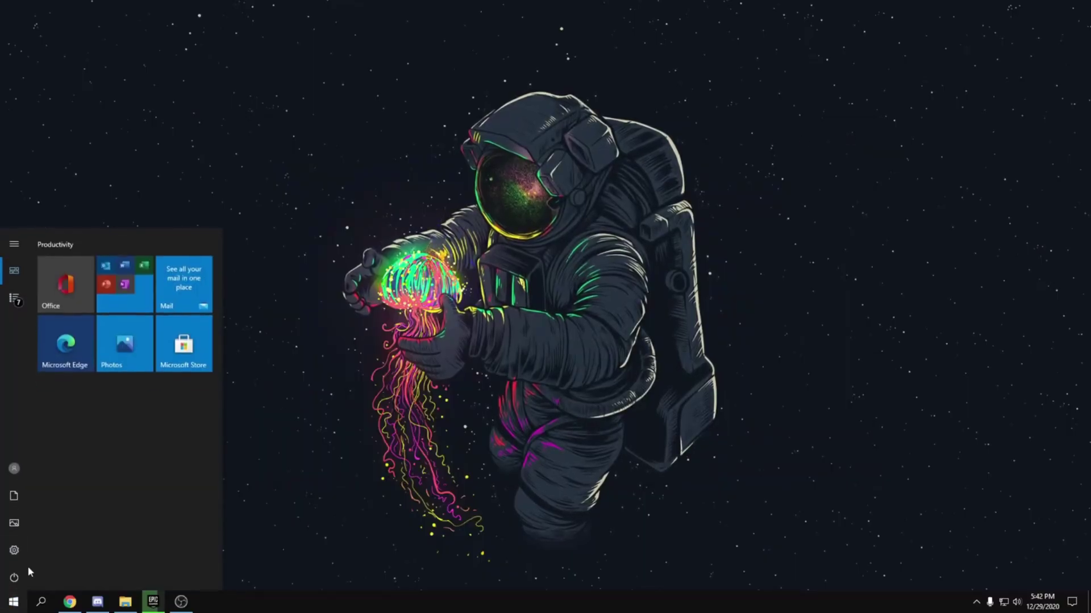
click(16, 550)
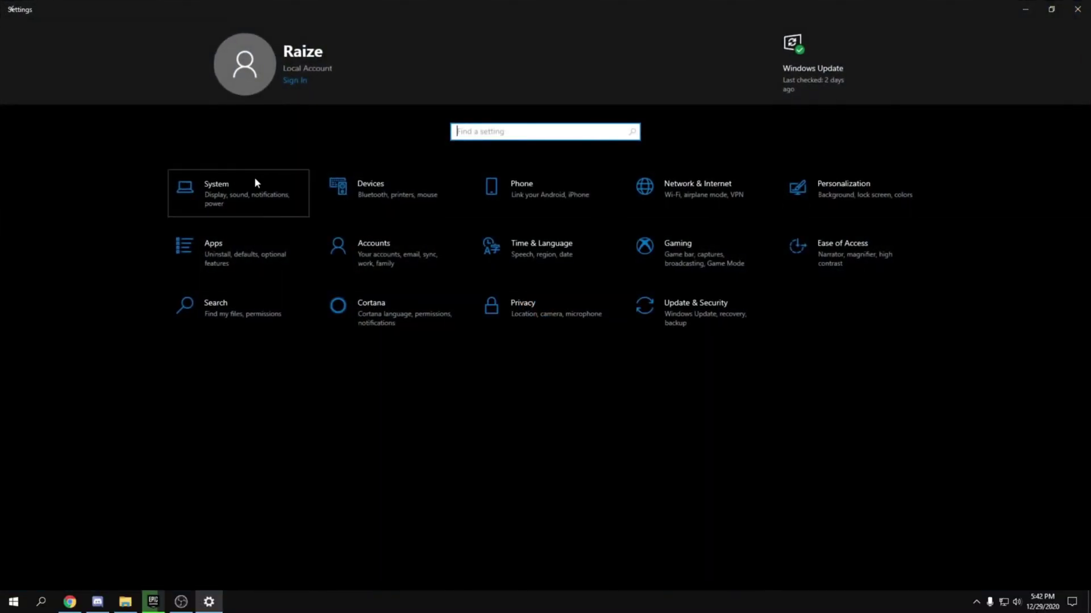
click(250, 183)
click(150, 183)
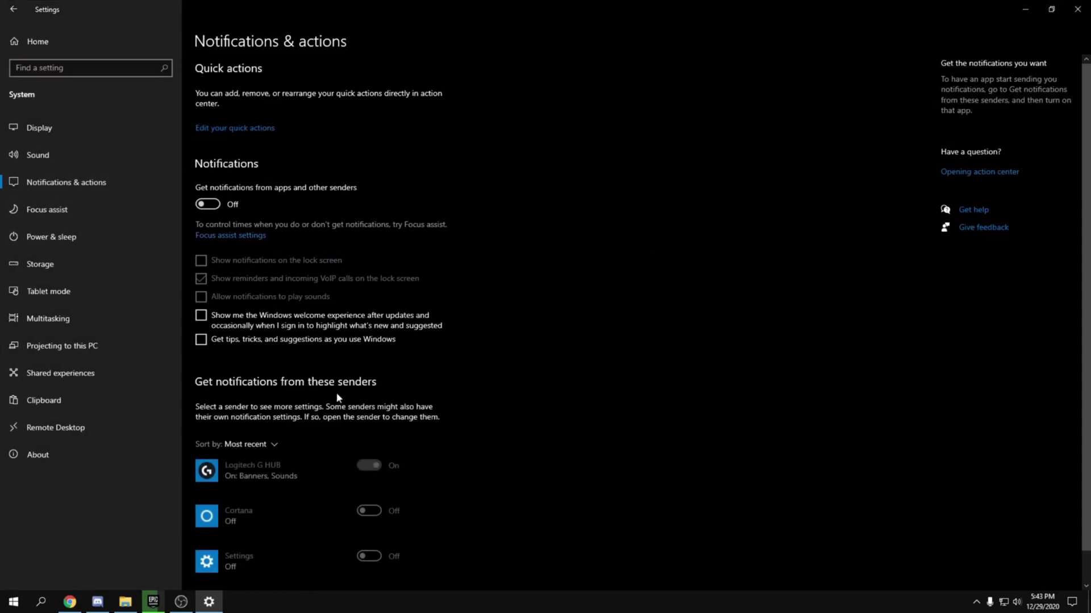
Go back to the Settings home page and review the Startup apps list in the Apps category.
click(12, 10)
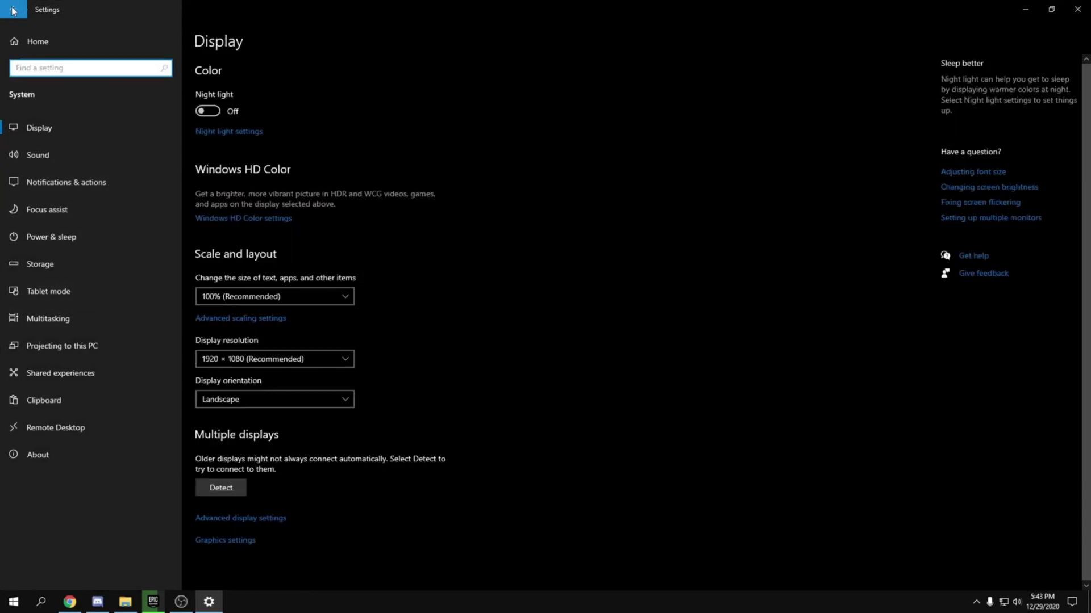
click(12, 10)
click(230, 256)
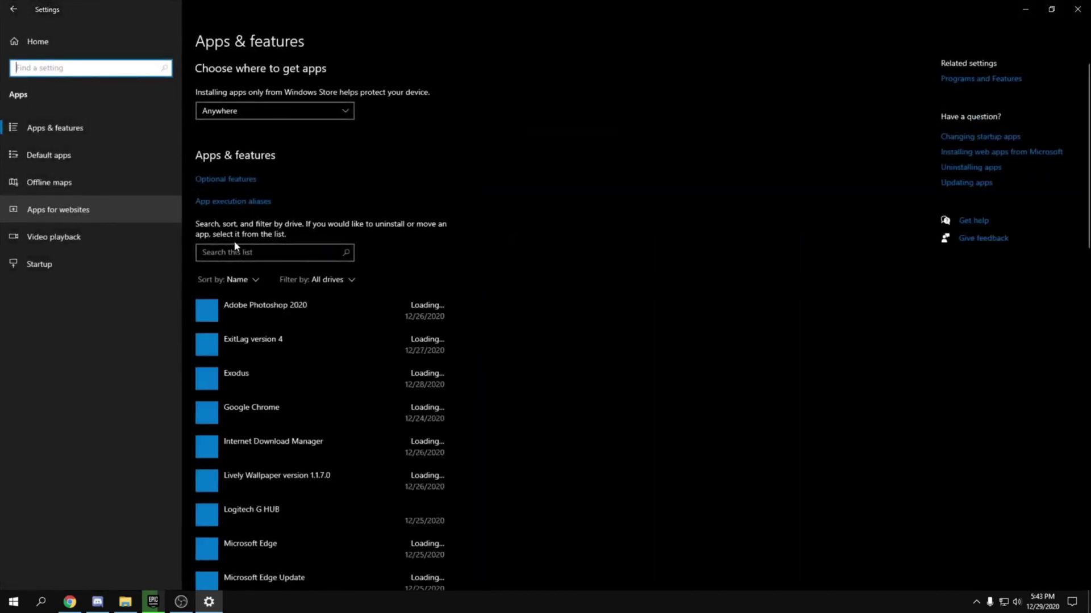
click(57, 271)
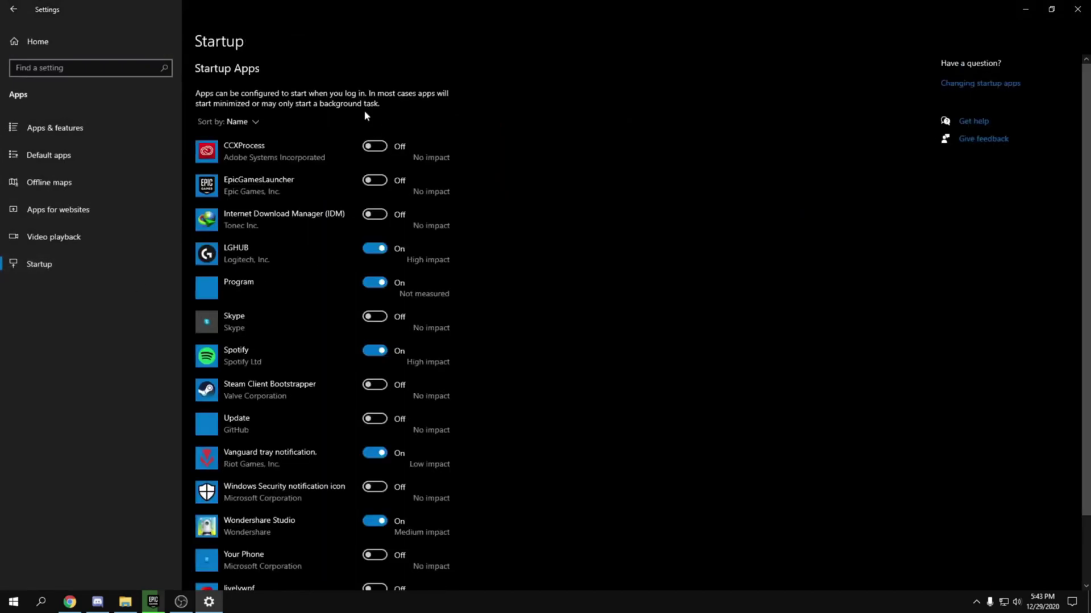
scroll(615, 364, down, 2)
scroll(610, 181, up, 2)
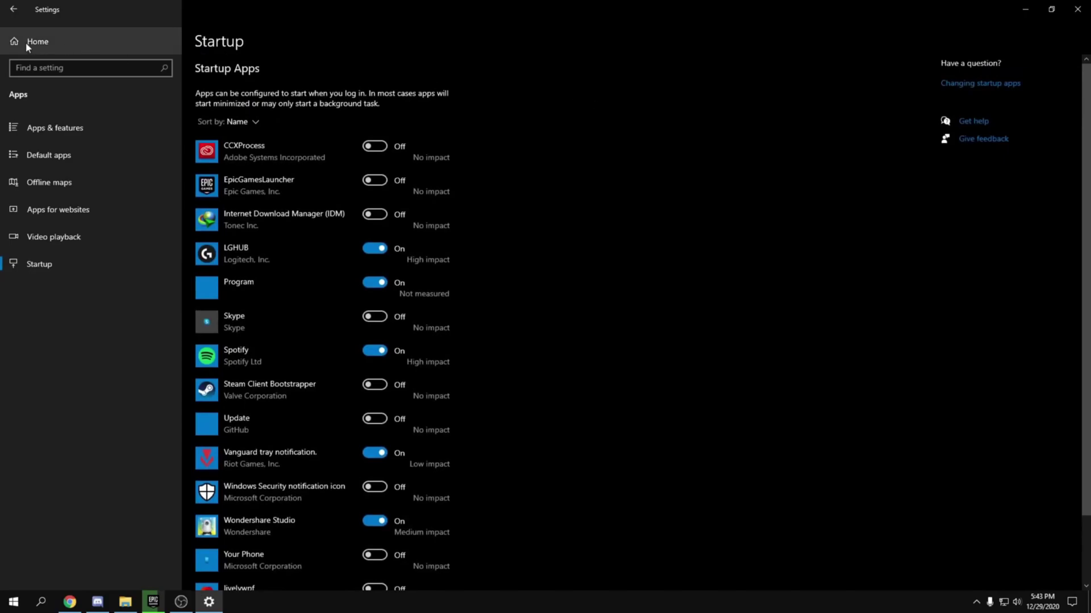
Go back to the Settings home page and review the Game bar, Captures and Game Mode pages under Gaming.
click(15, 10)
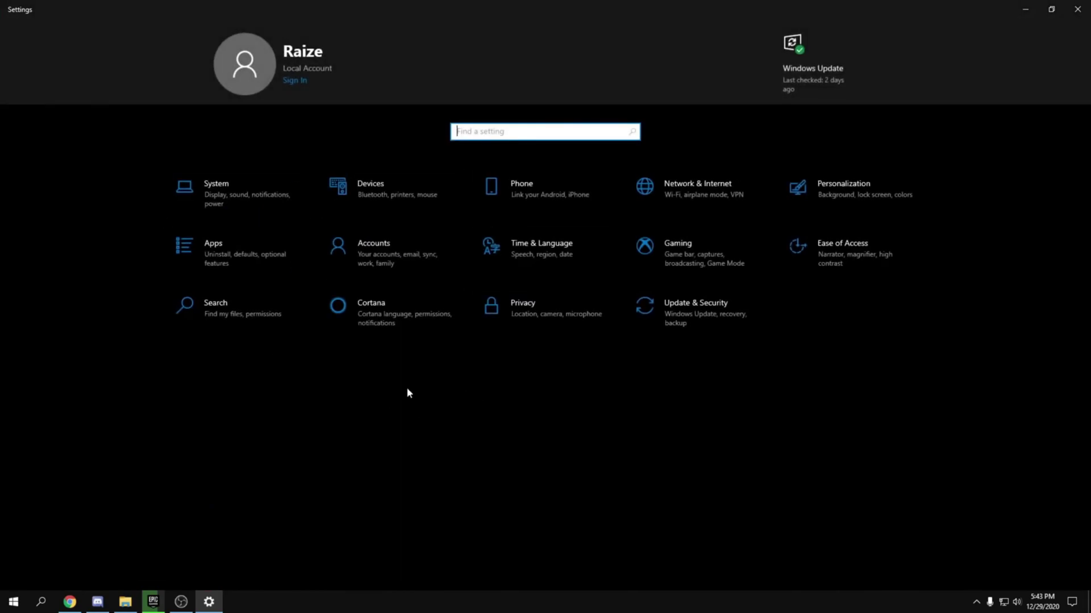
click(664, 259)
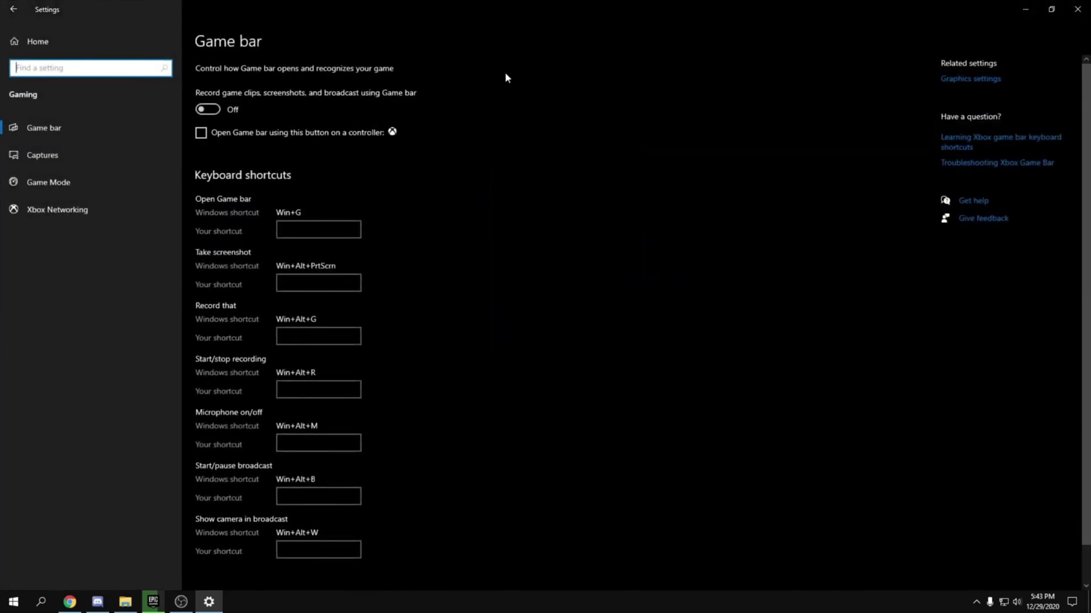
click(142, 146)
click(122, 187)
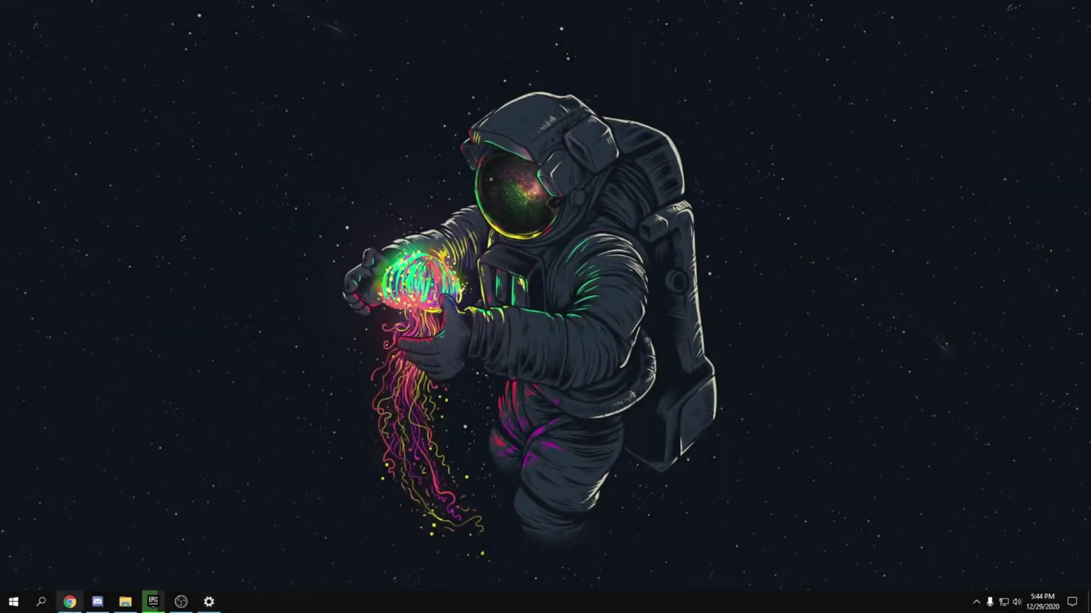
Open the properties of This PC and bring up the Performance Options from the advanced system settings.
click(125, 601)
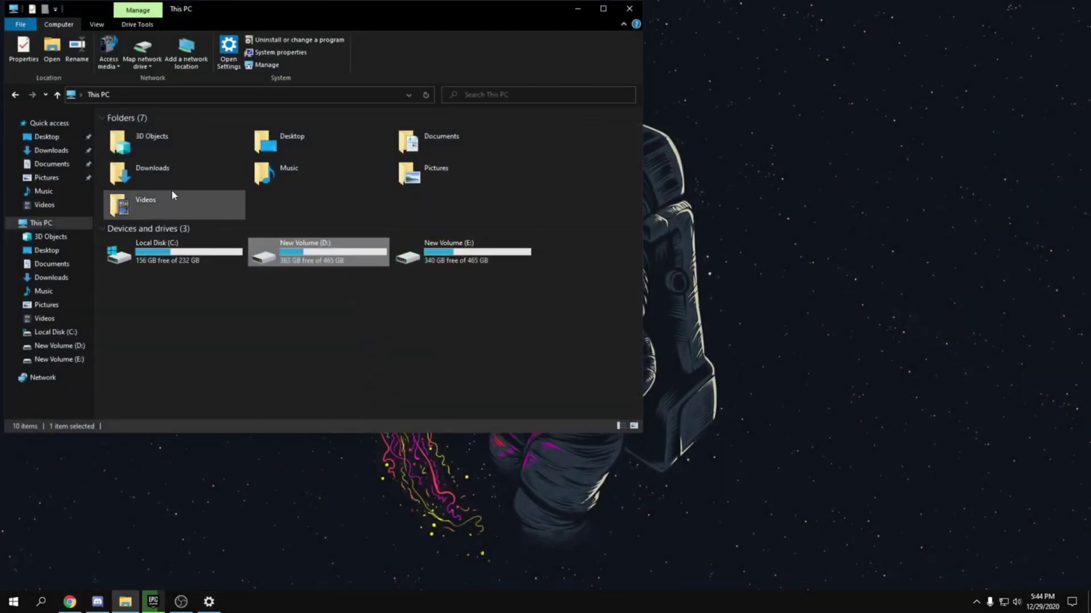
right_click(37, 223)
click(91, 372)
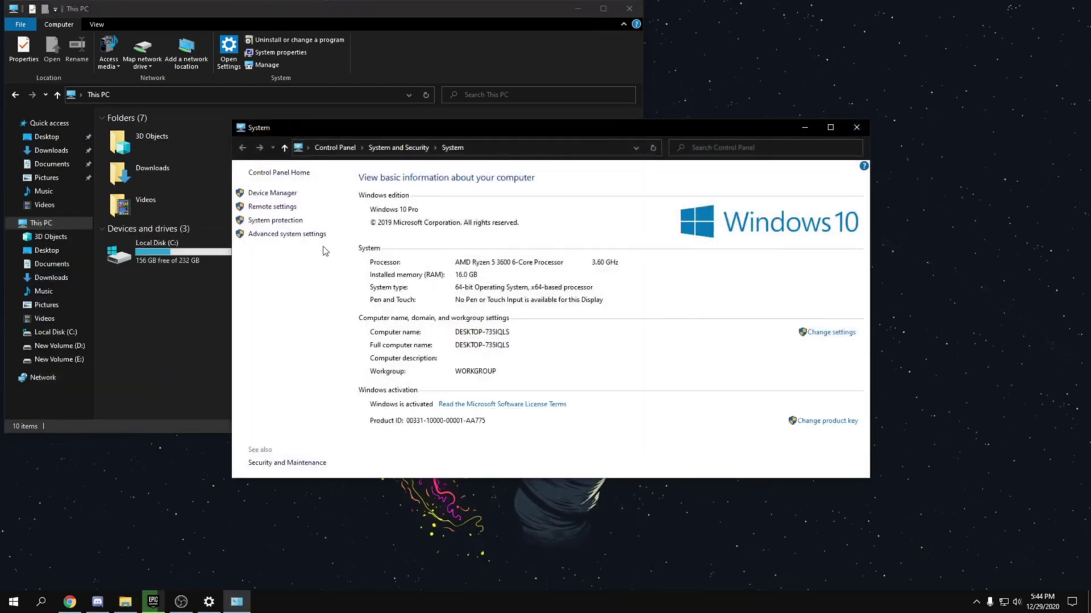
click(304, 234)
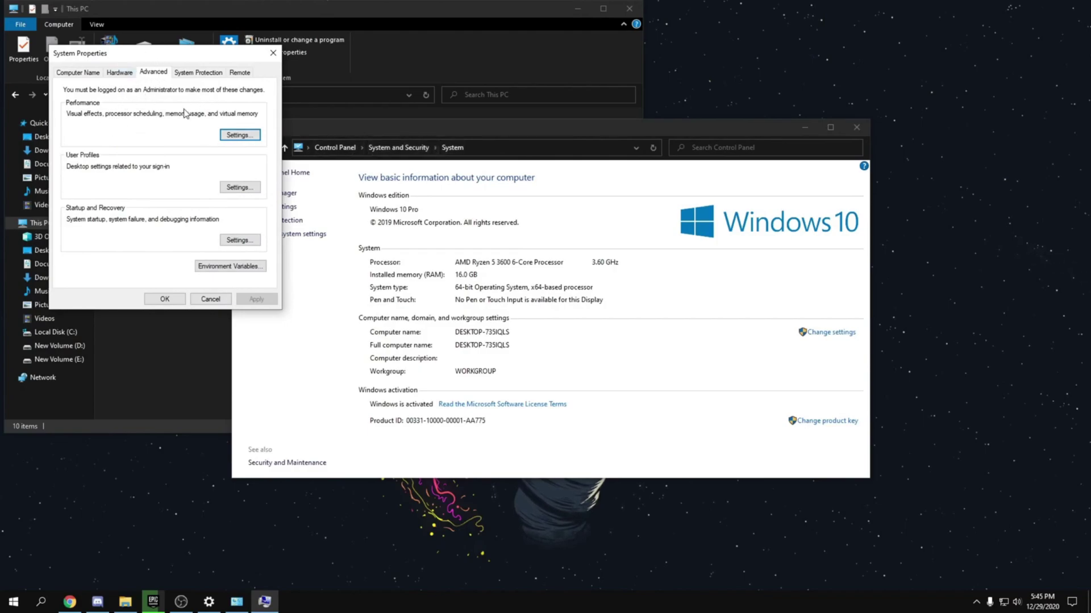
click(240, 135)
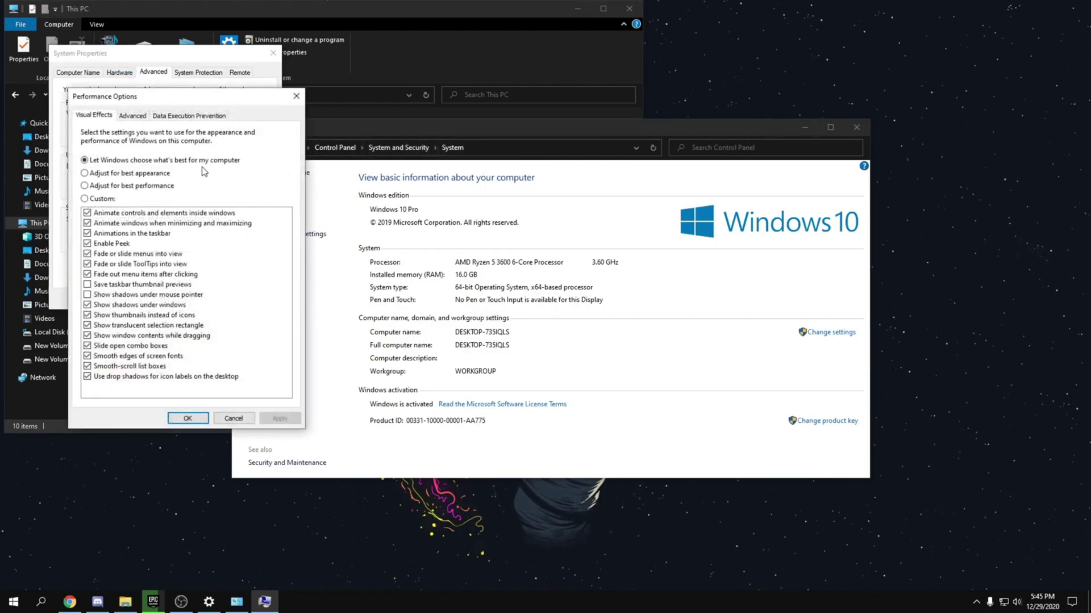
Adjust visual effects for best performance, keep only "Smooth edges of screen fonts" enabled, and apply the changes.
click(161, 173)
click(130, 187)
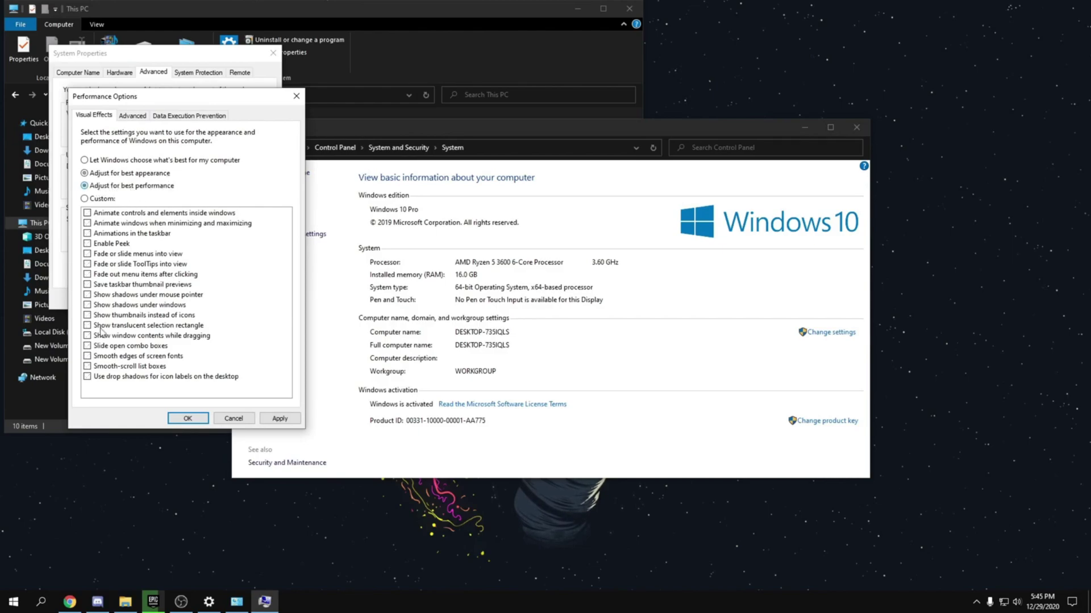
click(128, 357)
click(279, 415)
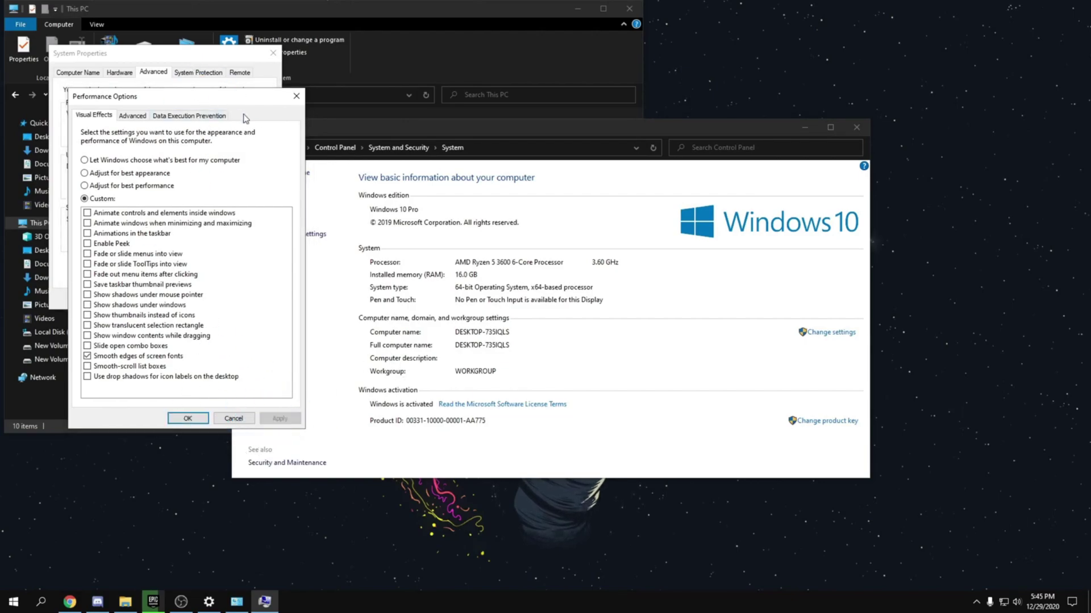
click(186, 418)
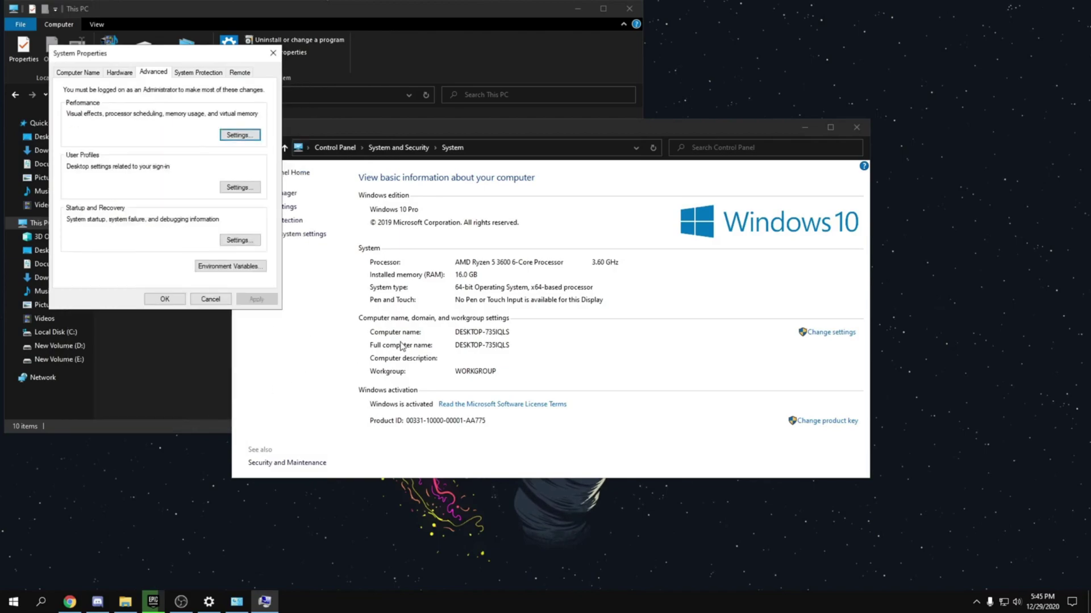
Recheck the visual effects in Performance Options and close System Properties.
click(239, 135)
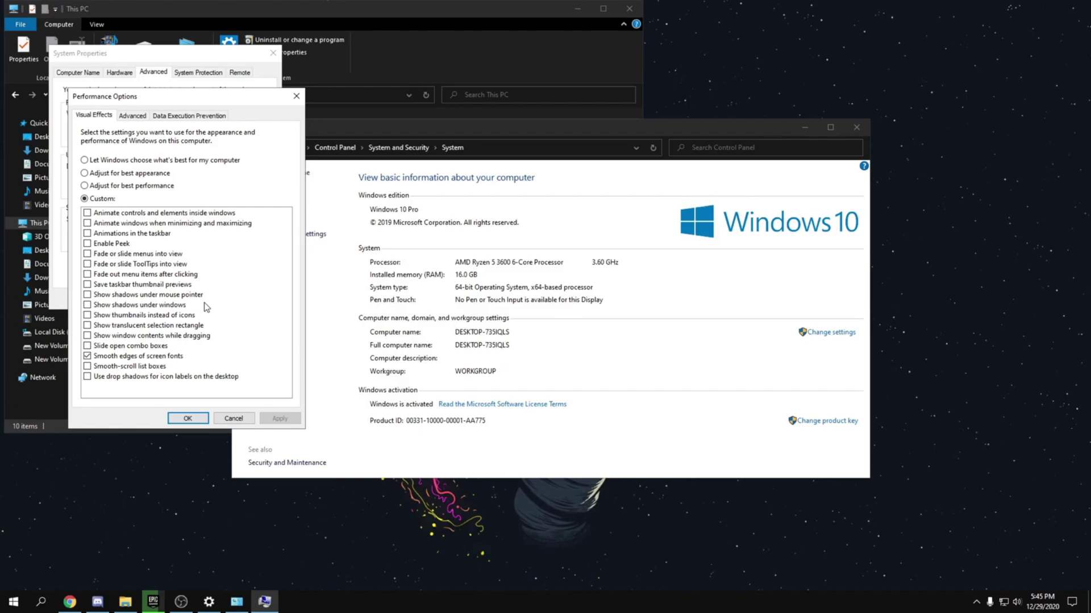
click(200, 422)
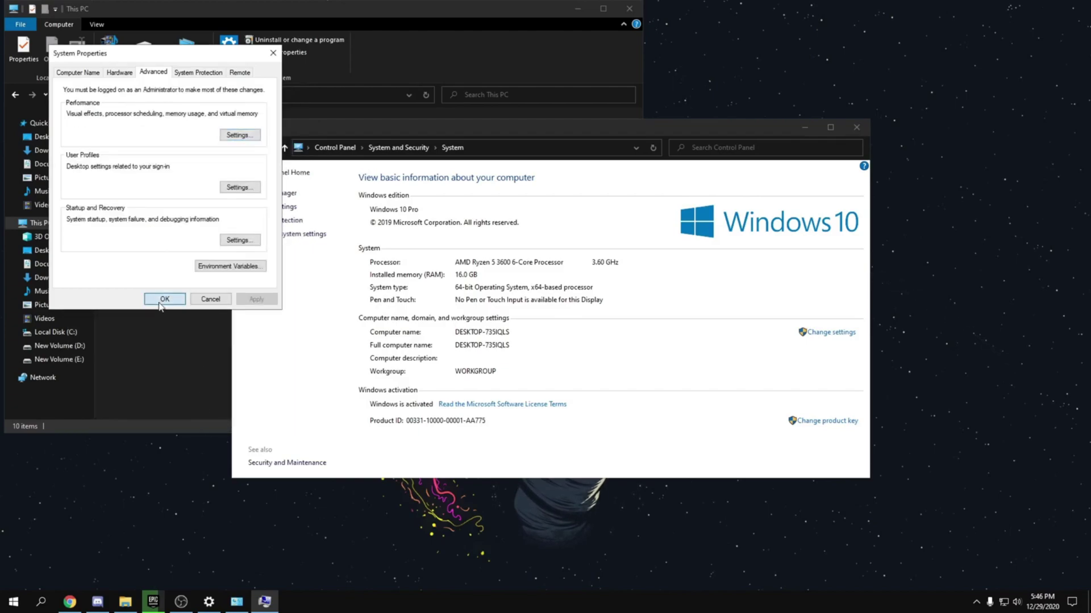
click(162, 299)
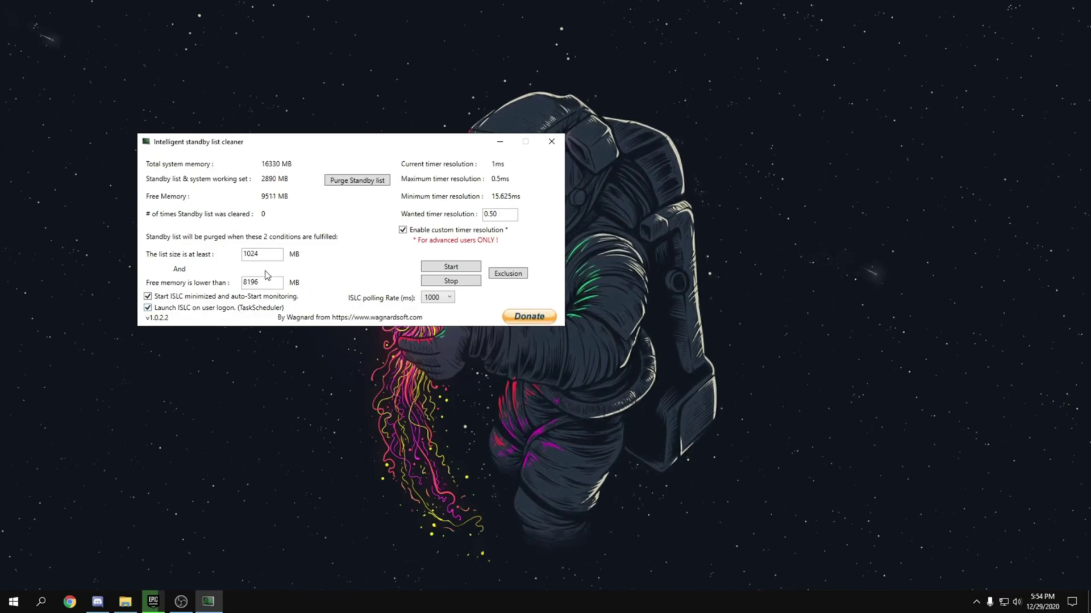
Start monitoring in Intelligent standby list cleaner and purge the standby list.
click(466, 267)
click(358, 183)
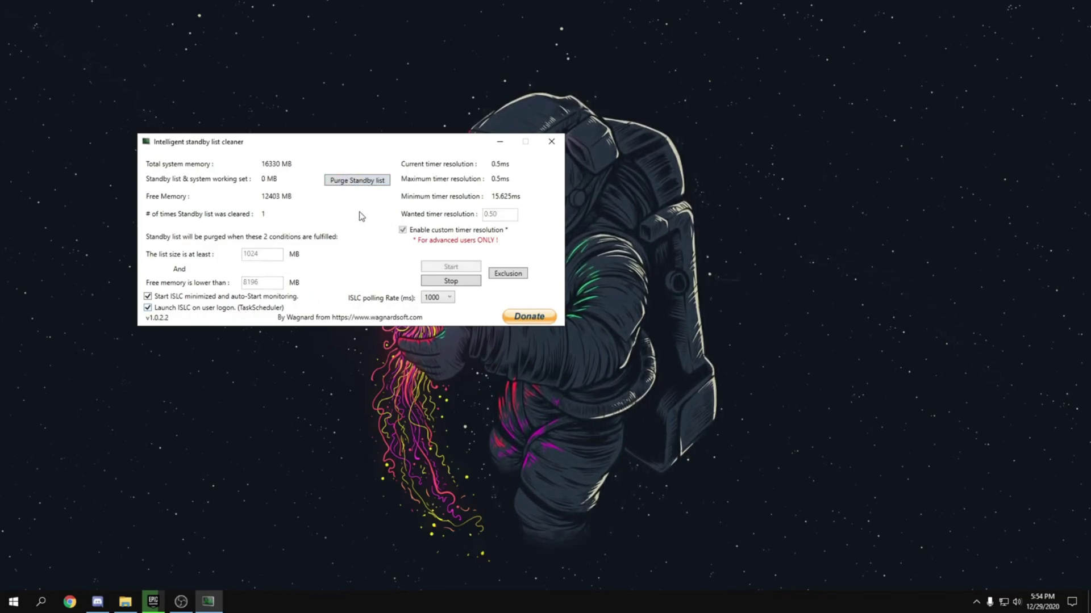
Minimize the standby list cleaner and open C:\Program Files\Epic Games\Fortnite\FortniteGame\Binaries\Win64 in File Explorer.
click(501, 142)
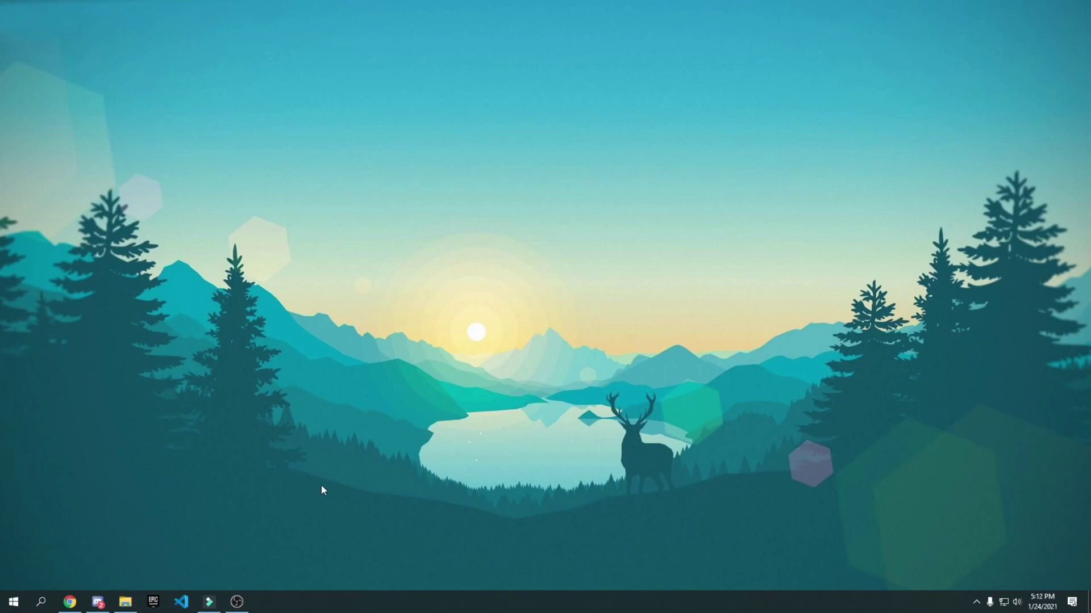
click(125, 602)
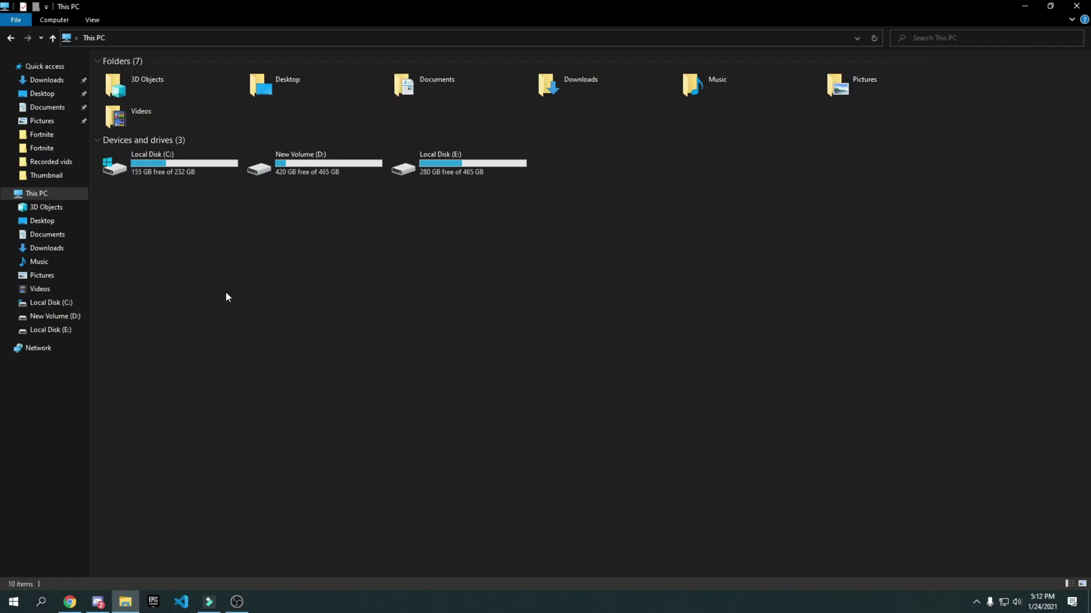
double_click(158, 154)
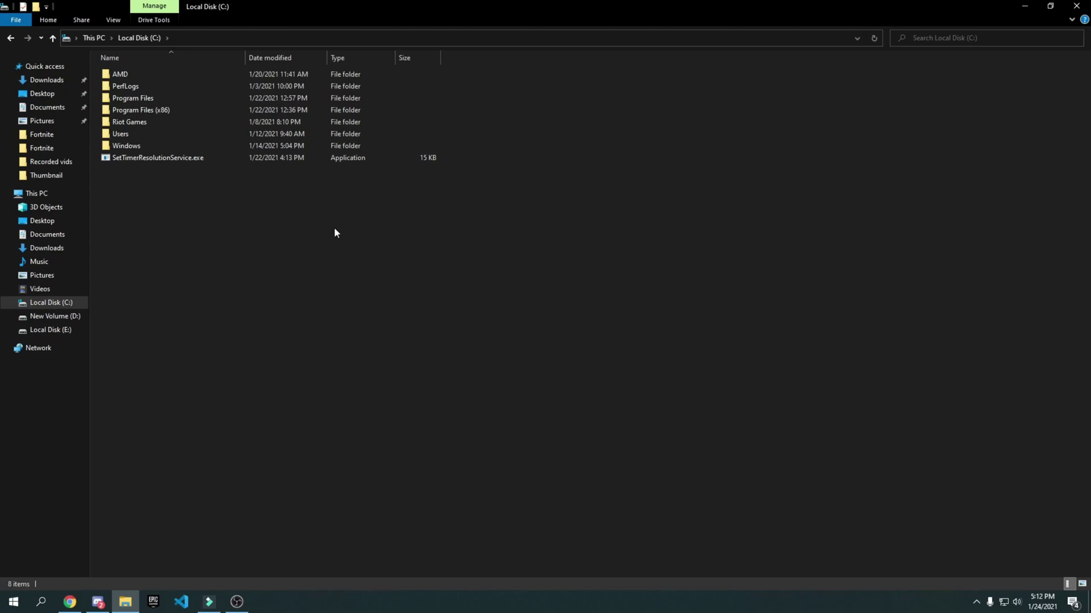
double_click(128, 98)
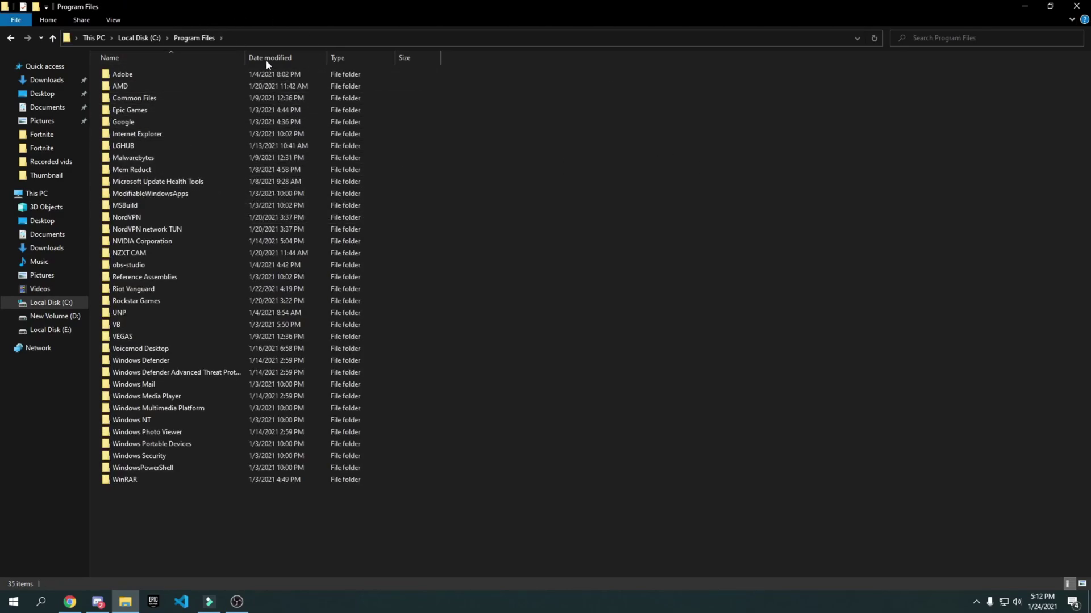
double_click(130, 110)
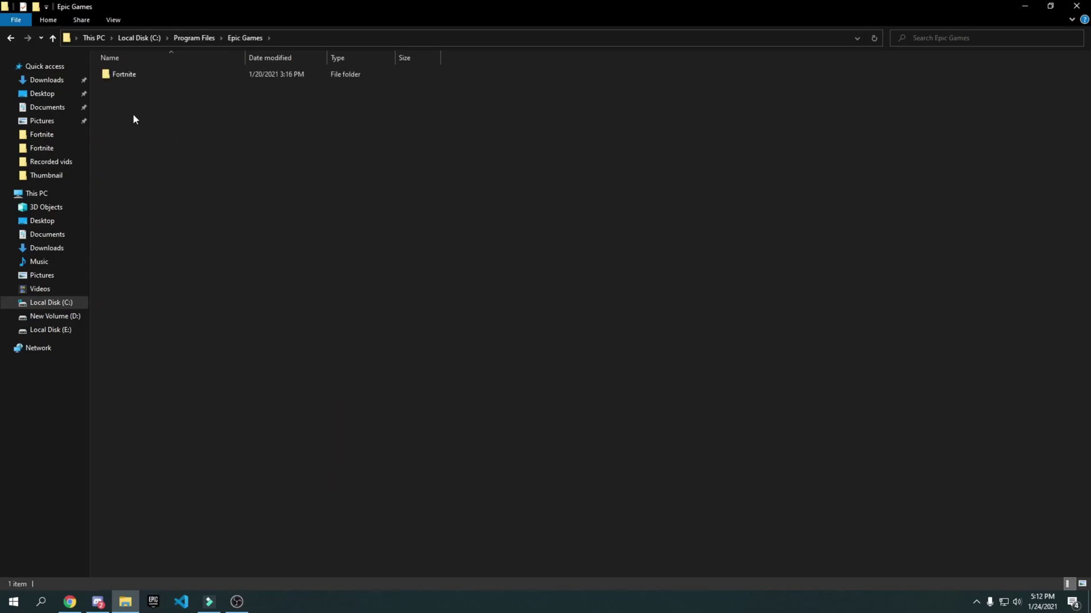
double_click(134, 76)
double_click(161, 100)
double_click(143, 76)
double_click(139, 86)
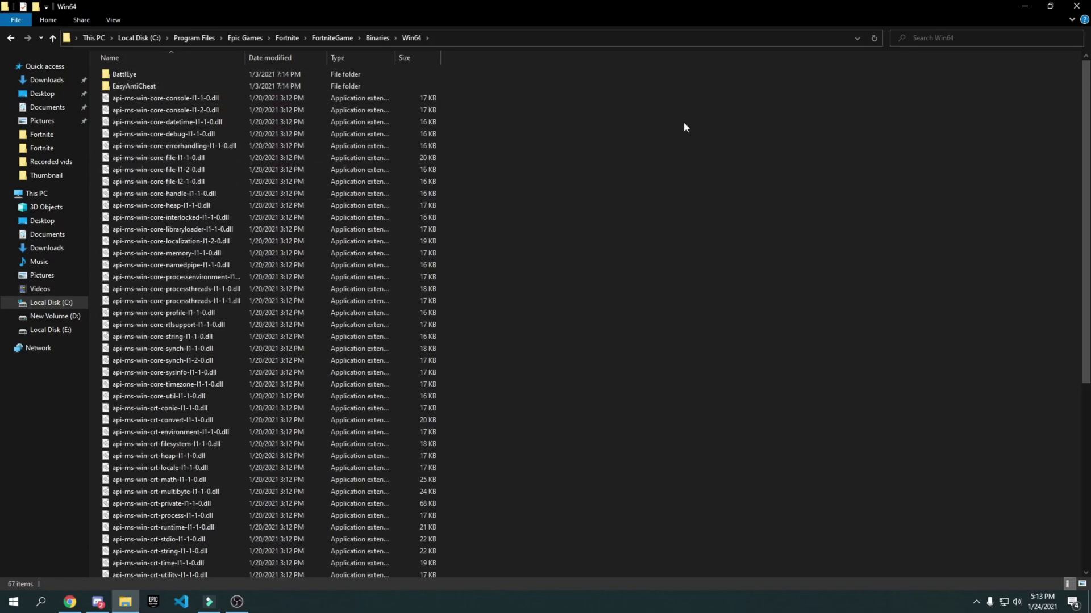
Open the compatibility settings in the properties of FortniteClient-Win64-Shipping.exe.
scroll(512, 179, down, 8)
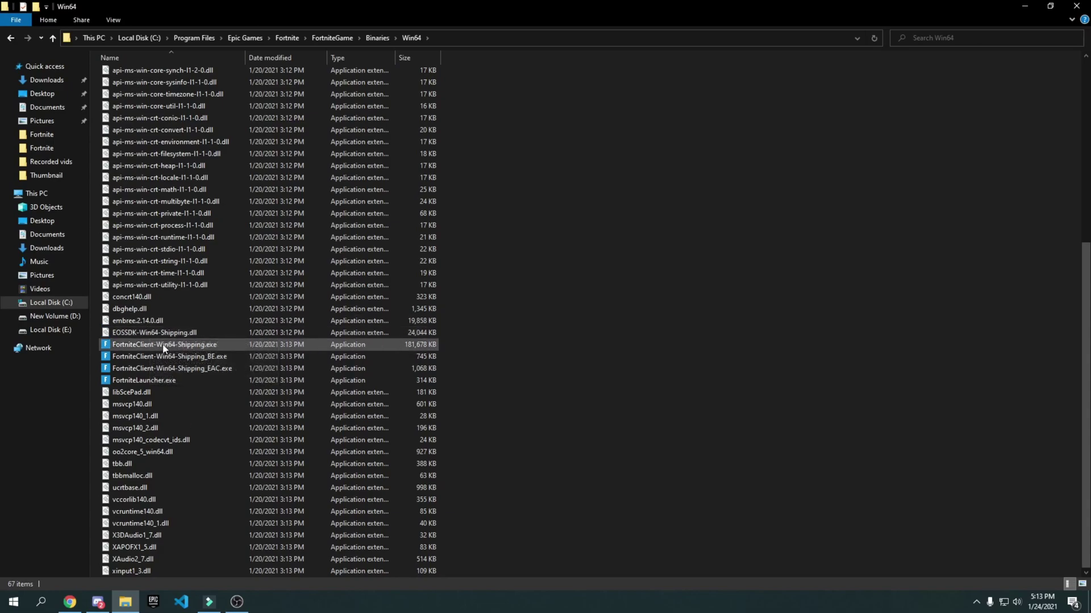
right_click(122, 344)
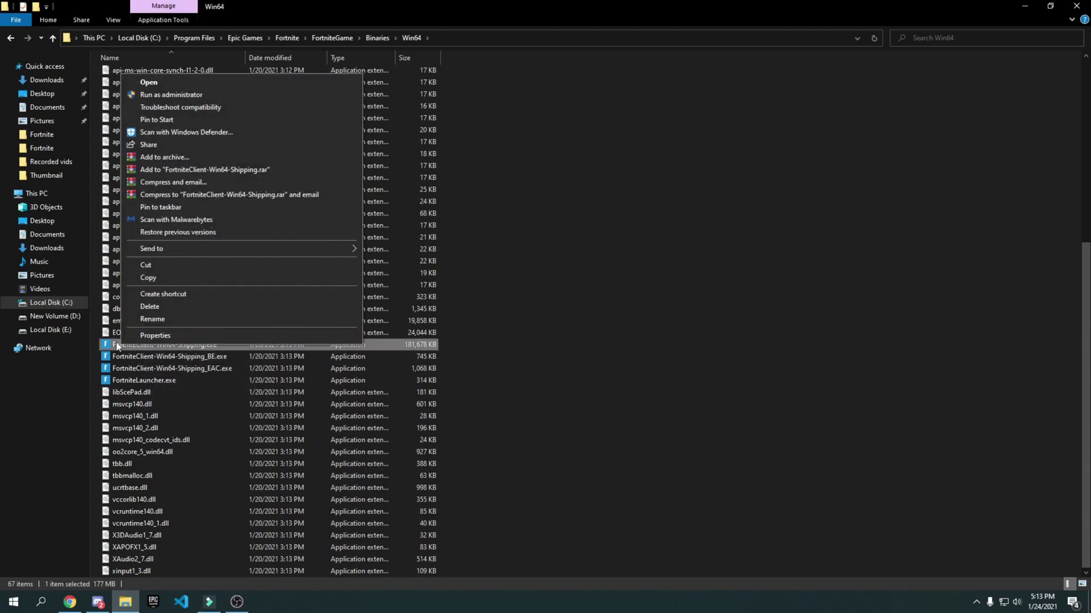
click(150, 336)
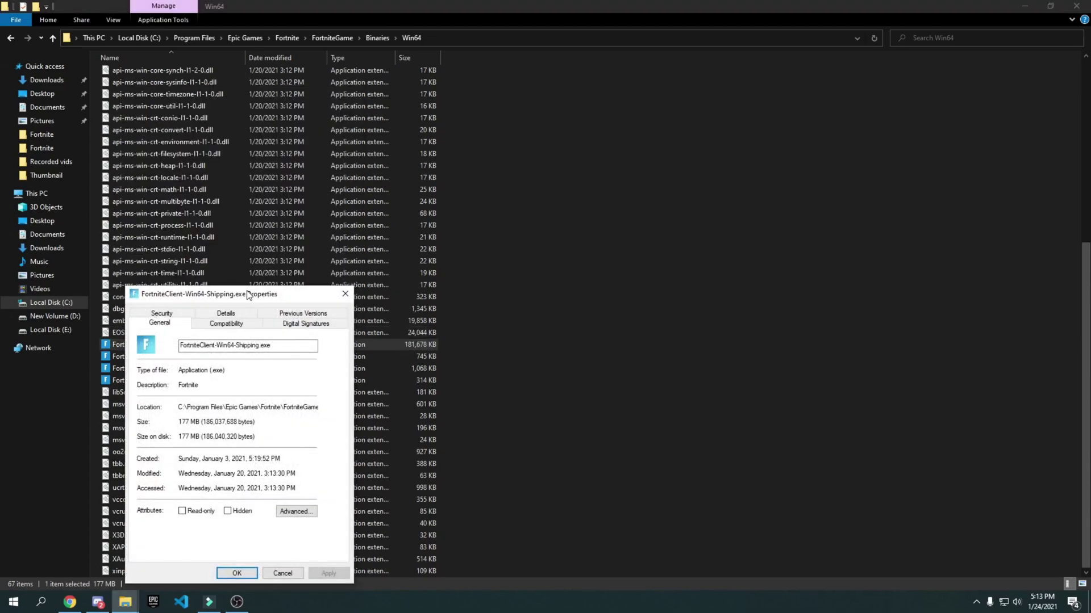
drag(232, 98, 433, 99)
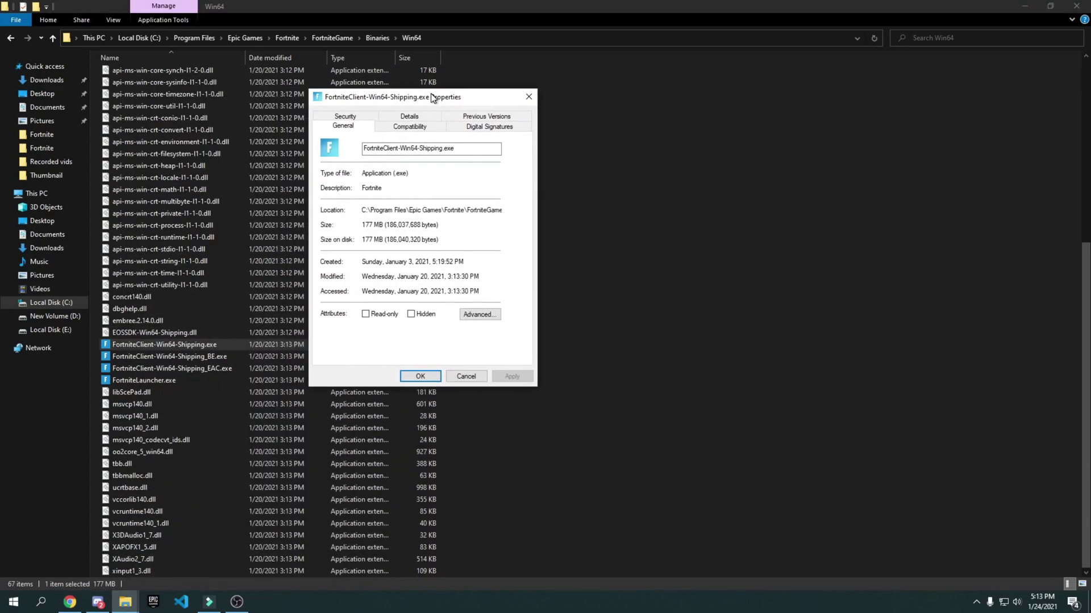
click(423, 127)
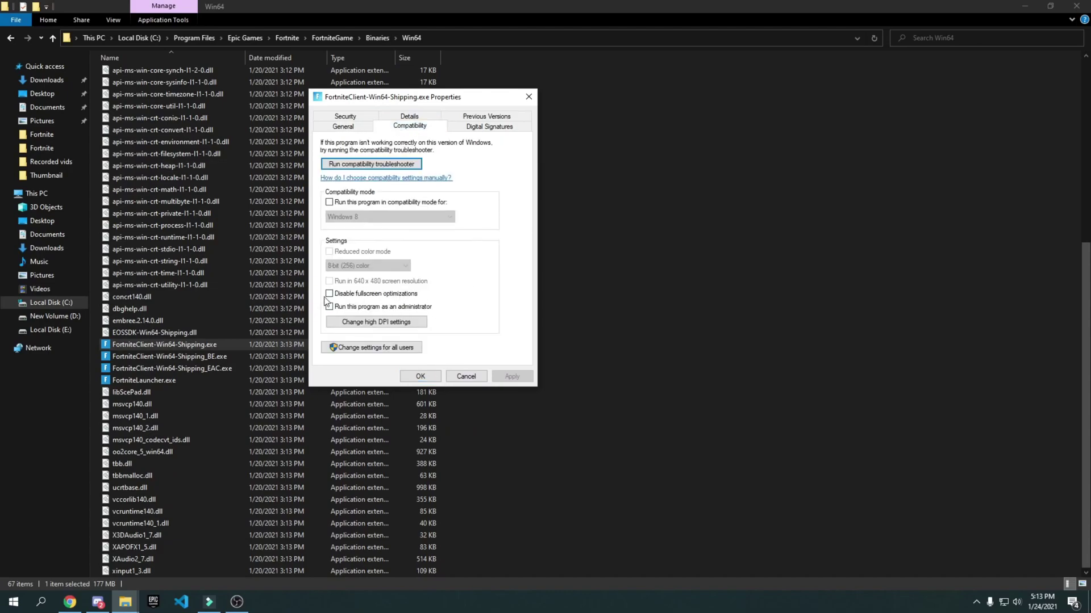
Disable fullscreen optimizations, override high DPI scaling behavior with scaling performed by Application, and apply the changes to the Fortnite executable.
click(397, 324)
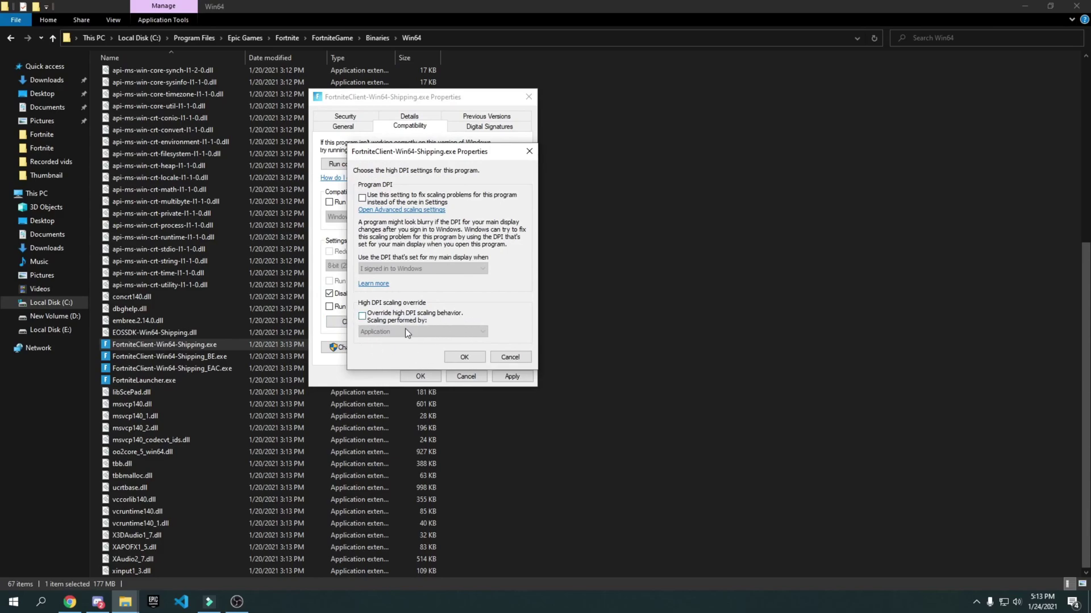
click(379, 318)
click(464, 357)
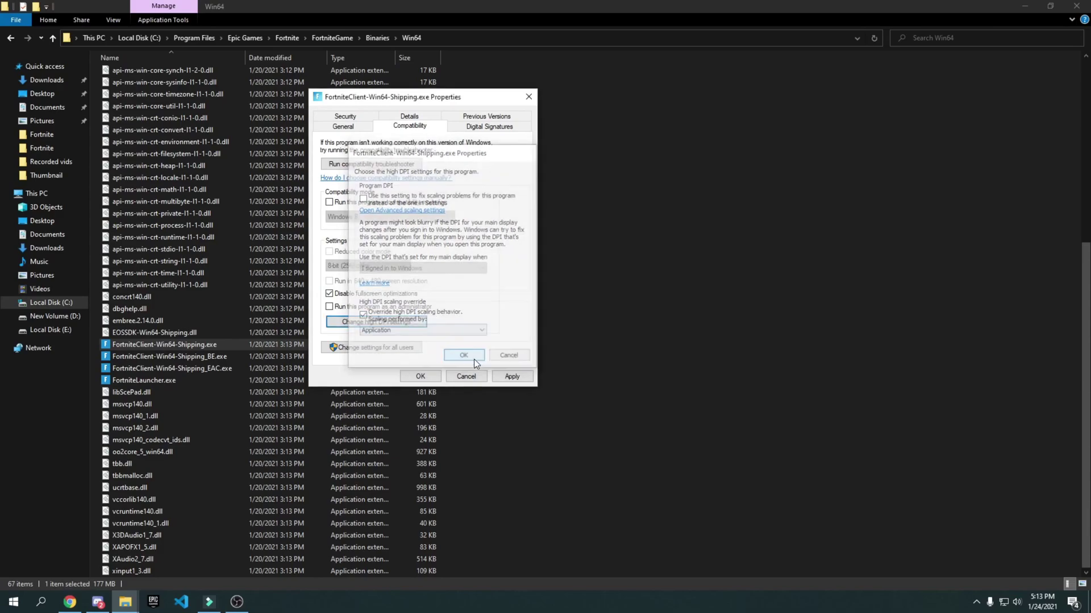
click(519, 377)
click(431, 377)
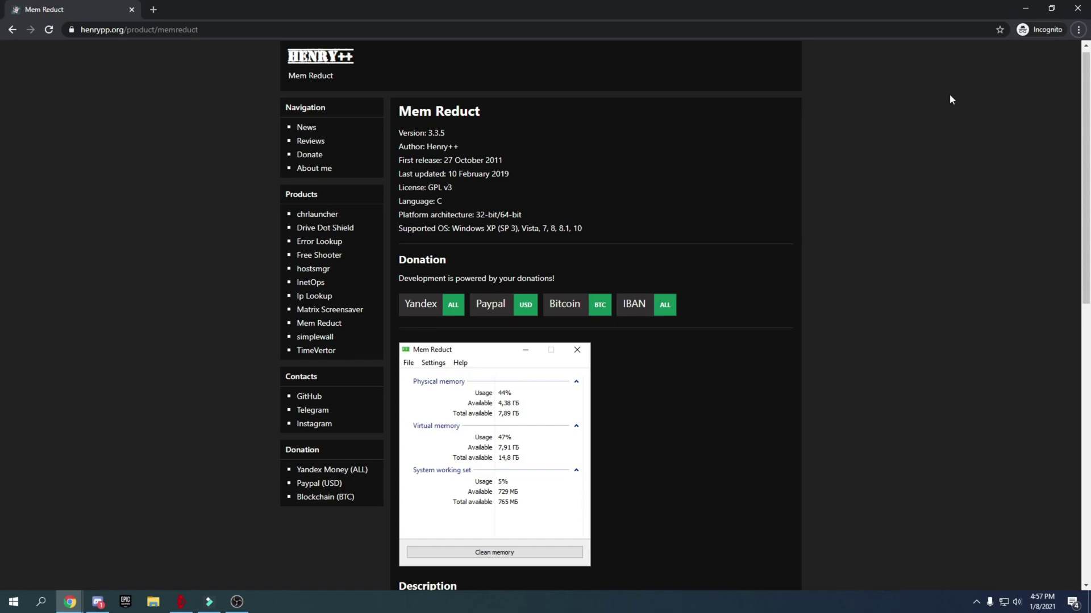
Download memreduct-3.3.5-setup.exe from the Mem Reduct page and launch the installer.
scroll(578, 215, down, 6)
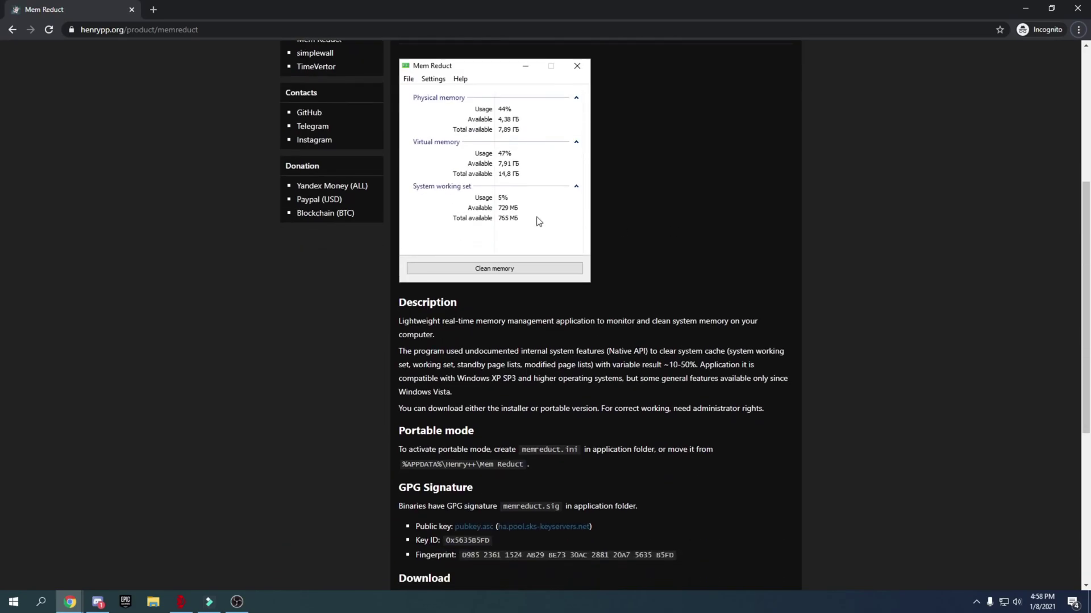
scroll(734, 237, up, 2)
scroll(729, 245, down, 5)
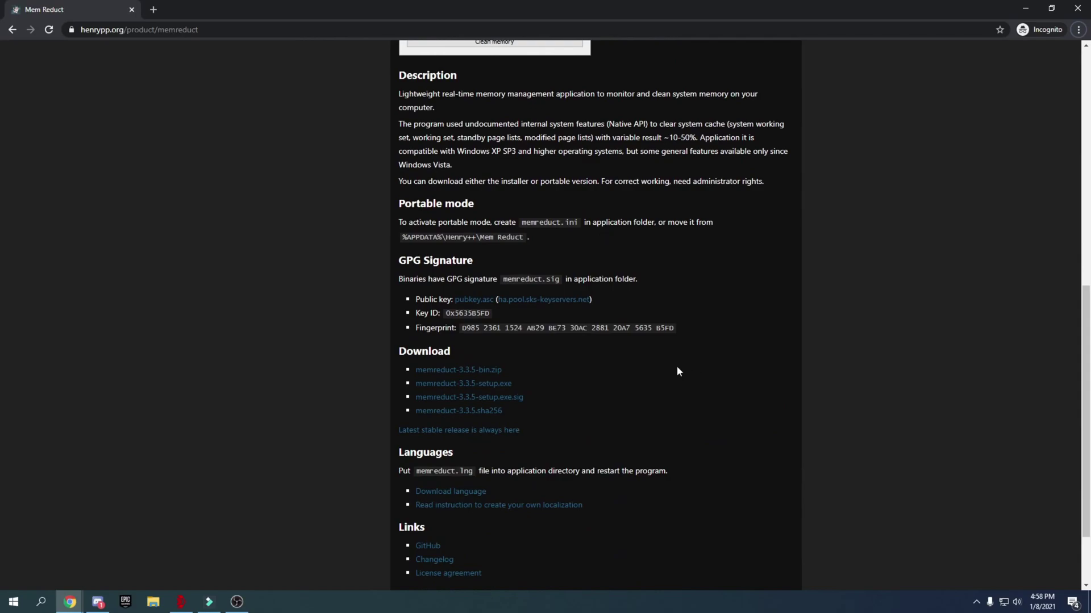
click(482, 389)
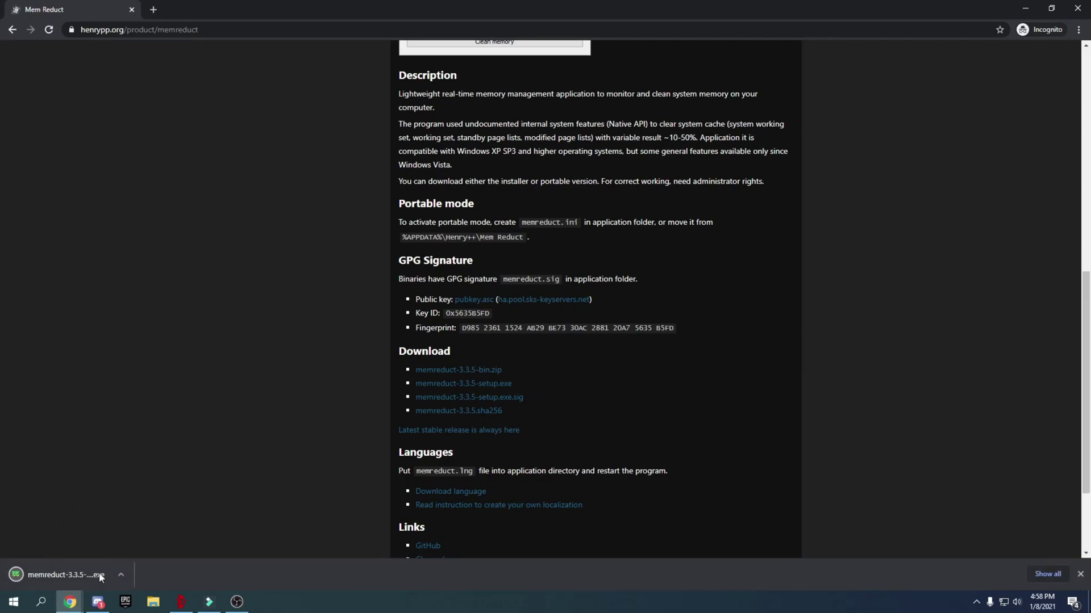
click(36, 573)
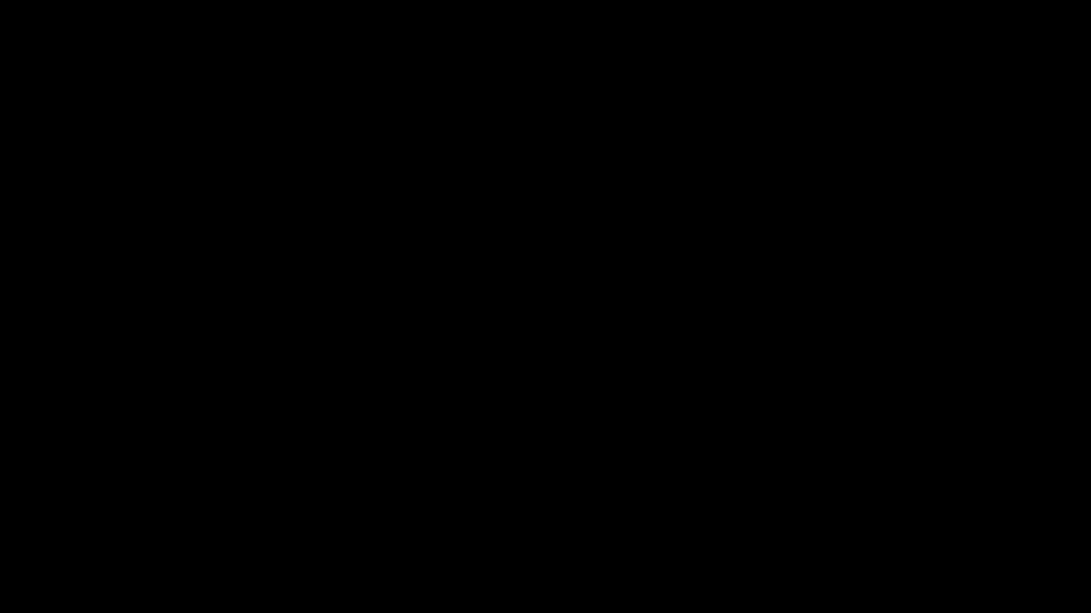
Accept the license, install Mem Reduct with desktop and start menu shortcuts, and run it when setup finishes.
click(609, 392)
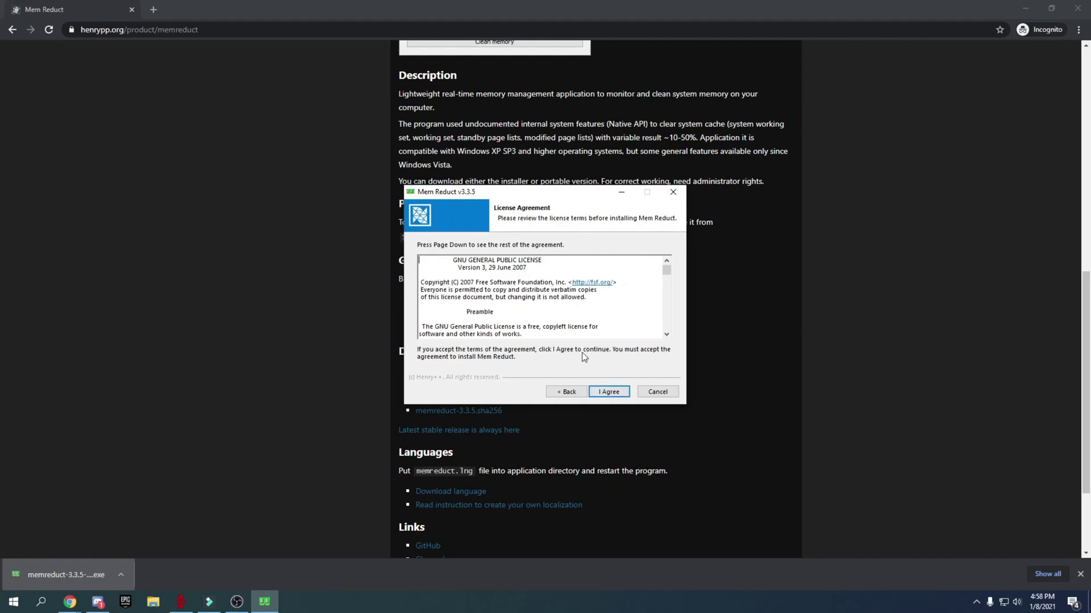
click(609, 392)
click(603, 391)
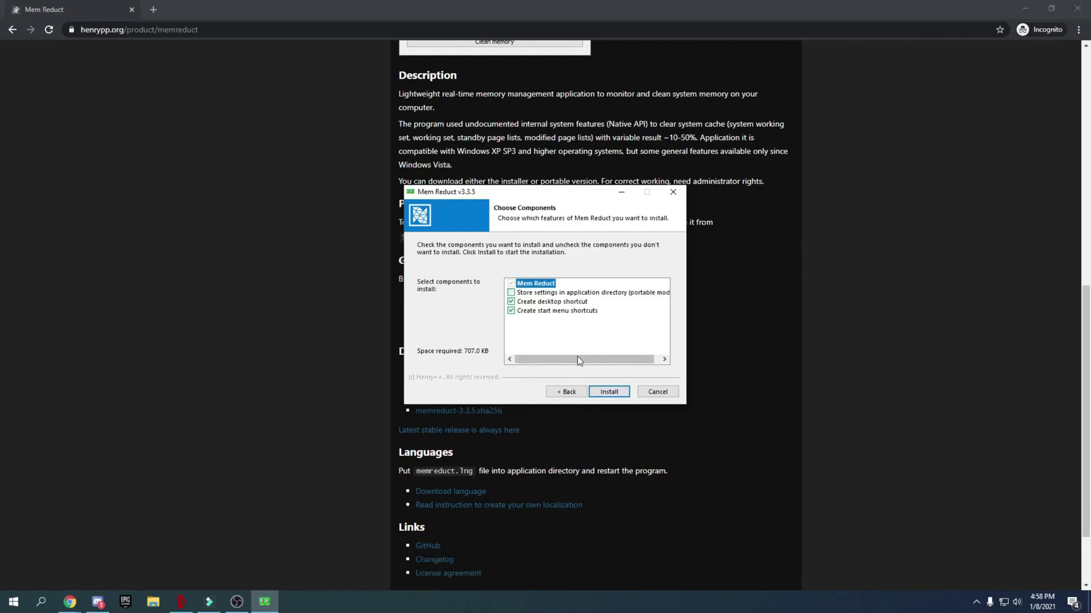
click(612, 392)
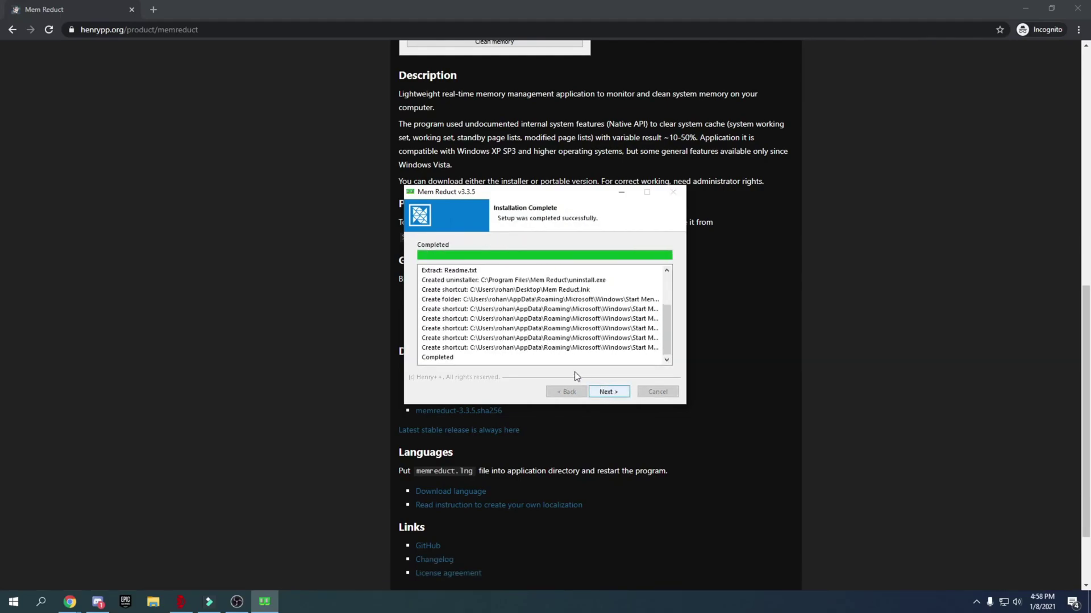
click(607, 393)
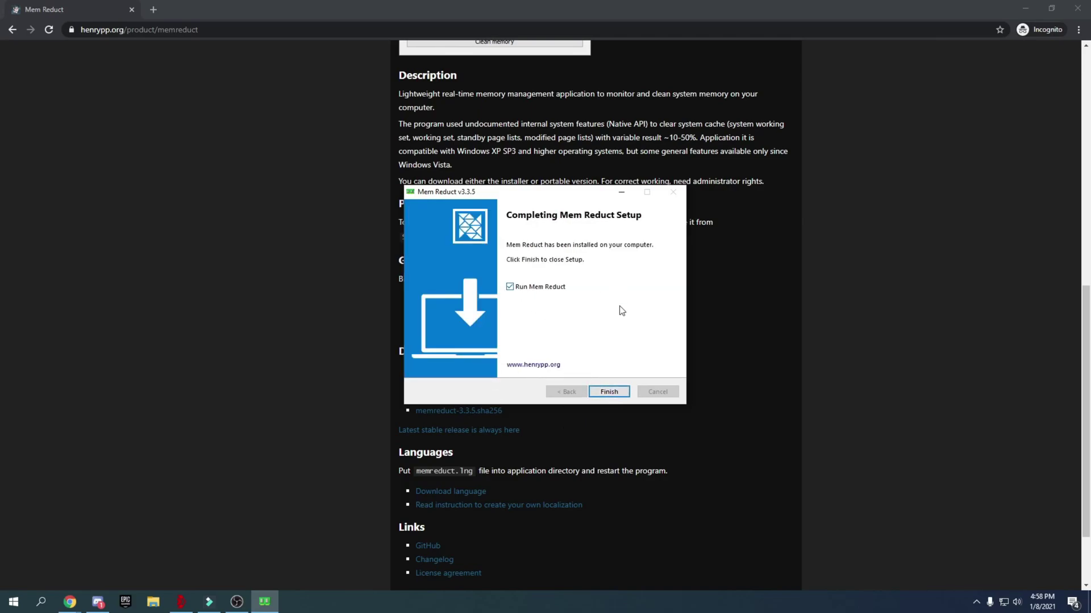
click(619, 393)
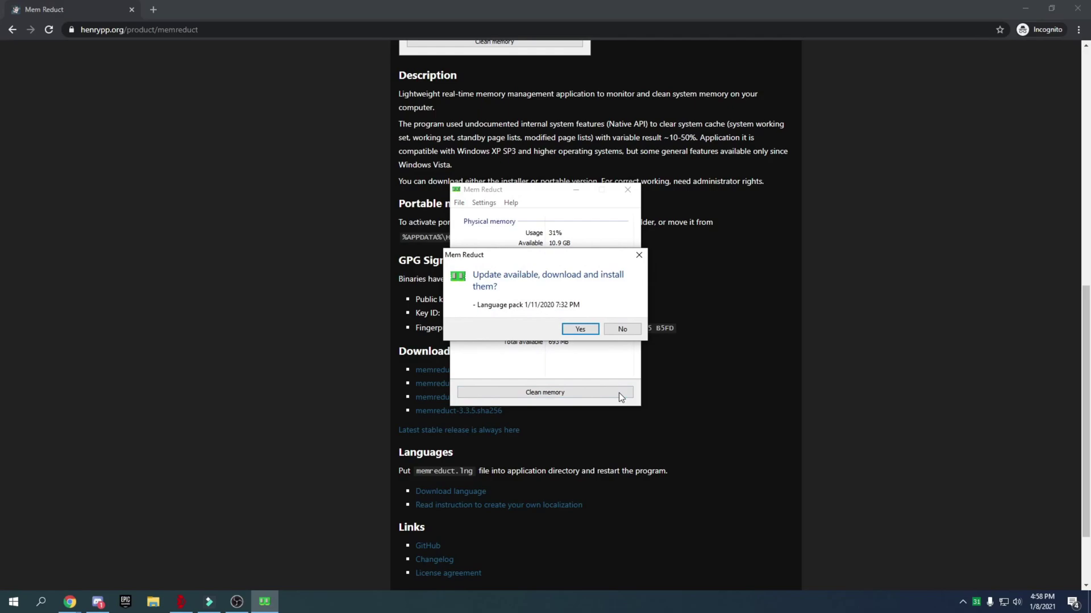
Answer the language pack update prompt and clean the system memory with Mem Reduct.
drag(514, 254, 489, 264)
click(579, 338)
drag(547, 190, 533, 147)
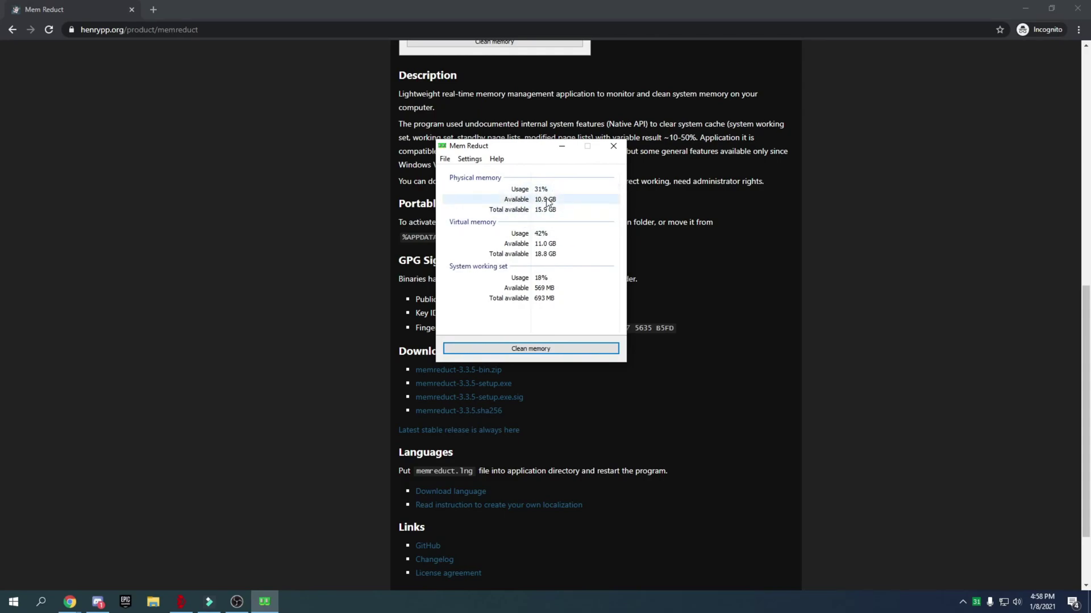
click(537, 348)
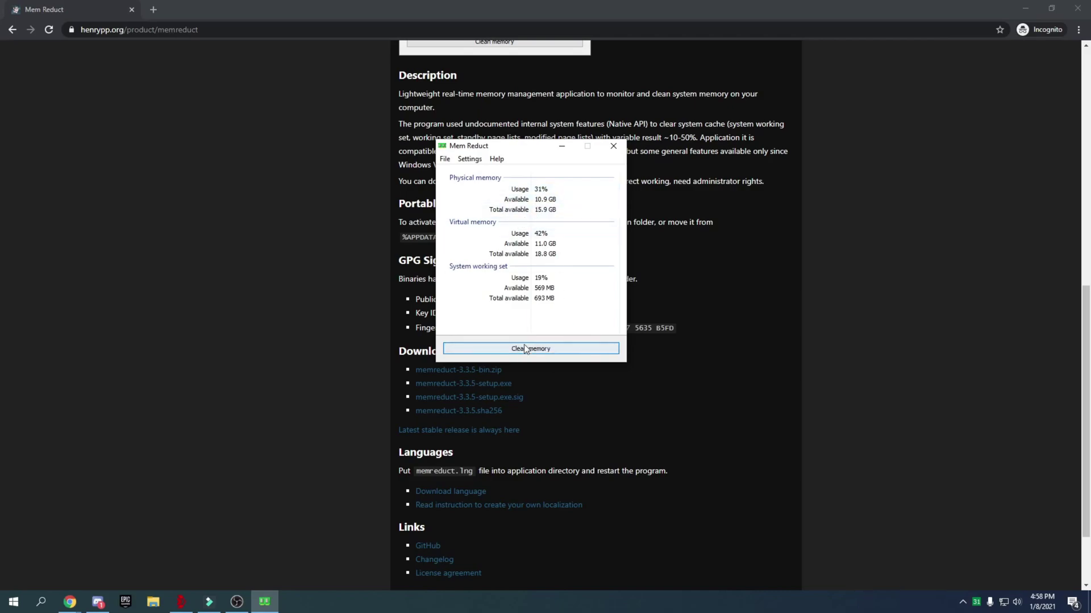
click(561, 274)
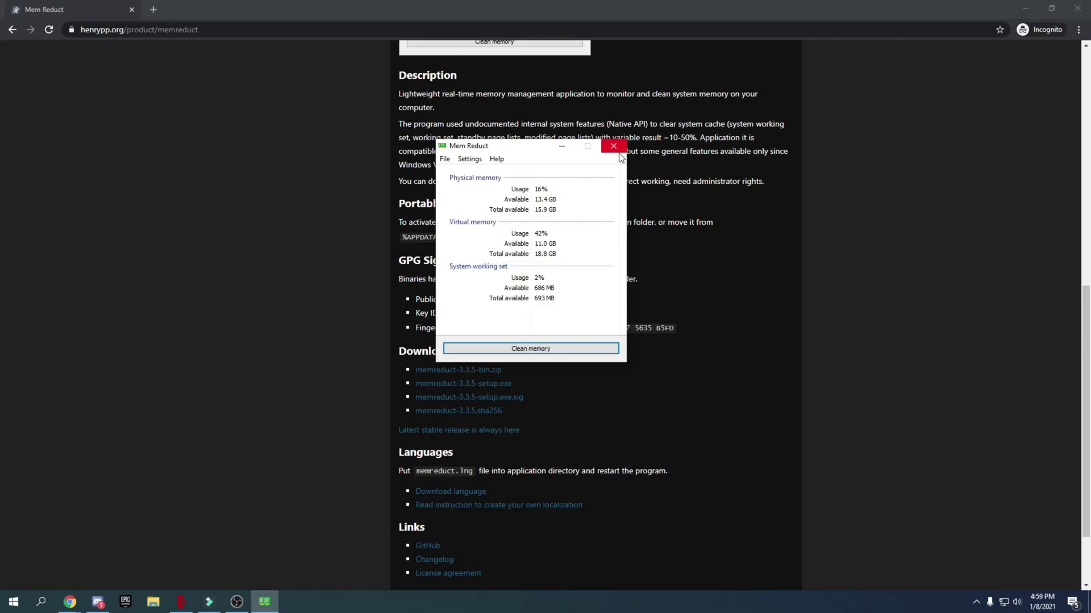
Move the Mem Reduct window aside and run the memory cleaning a second time.
drag(481, 154, 377, 142)
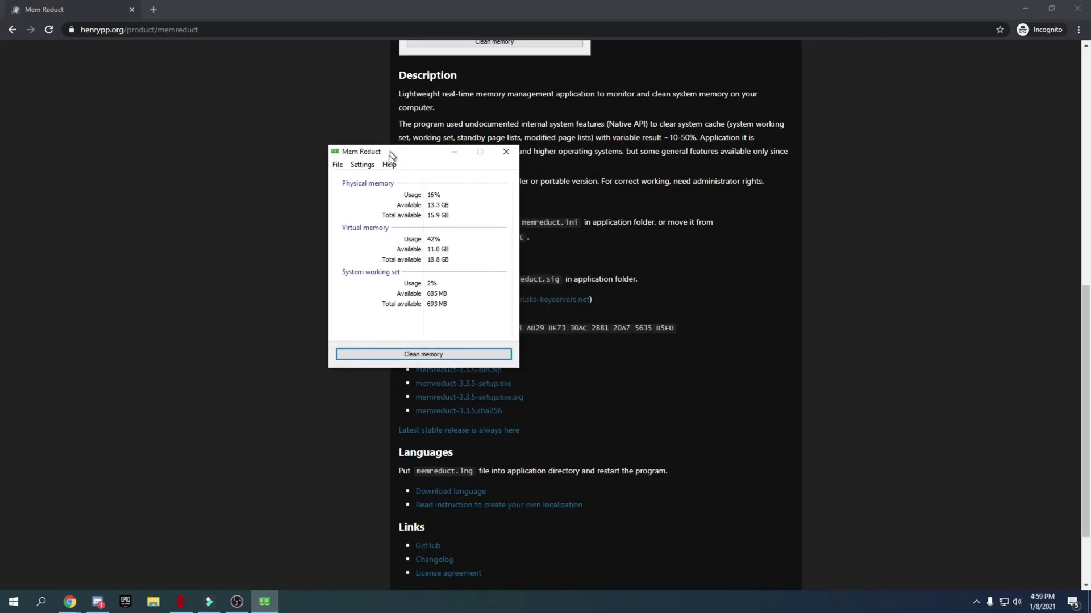
click(391, 339)
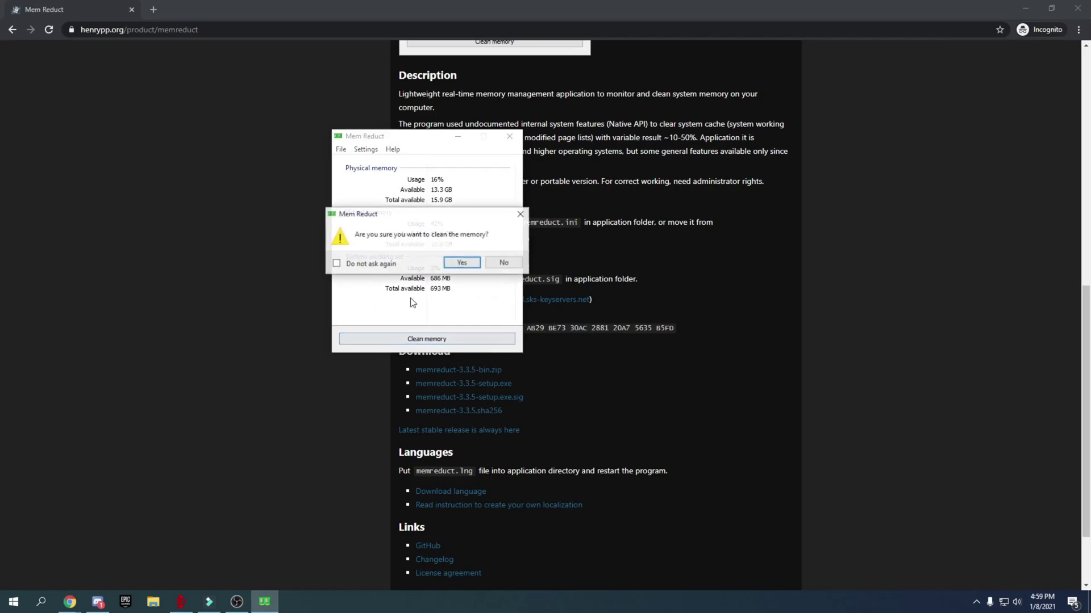
click(460, 260)
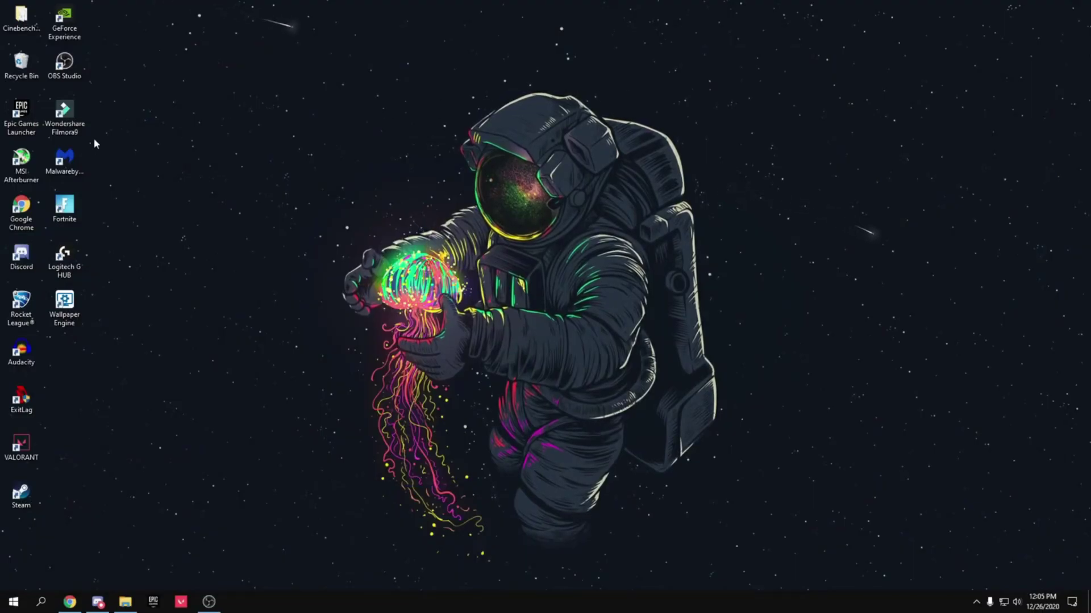
In Epic Games Launcher, deselect High Resolution Textures in Fortnite's installation options and apply the change.
double_click(15, 124)
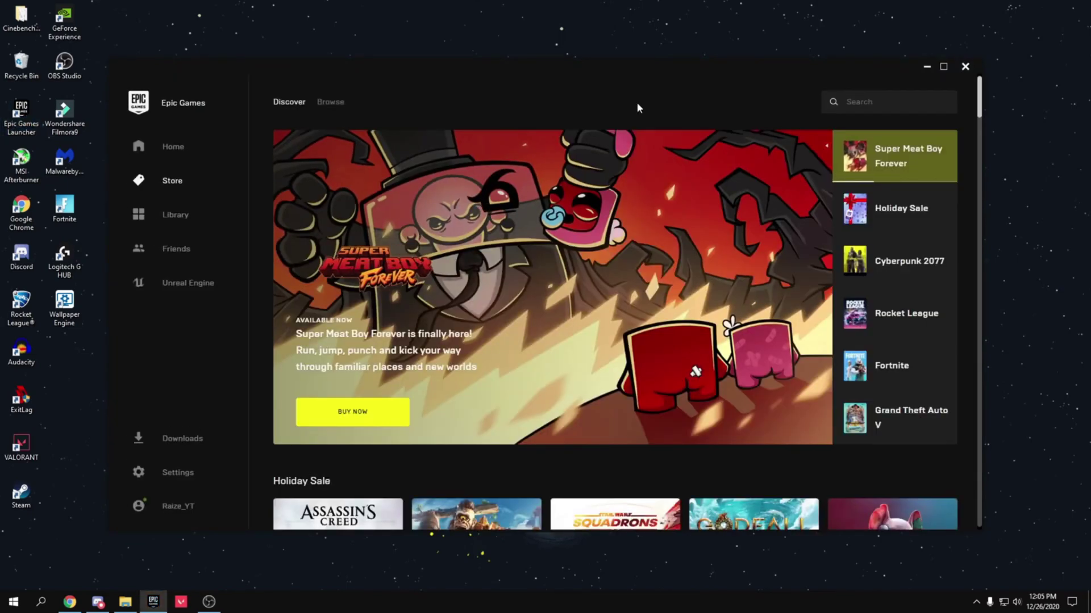
click(214, 221)
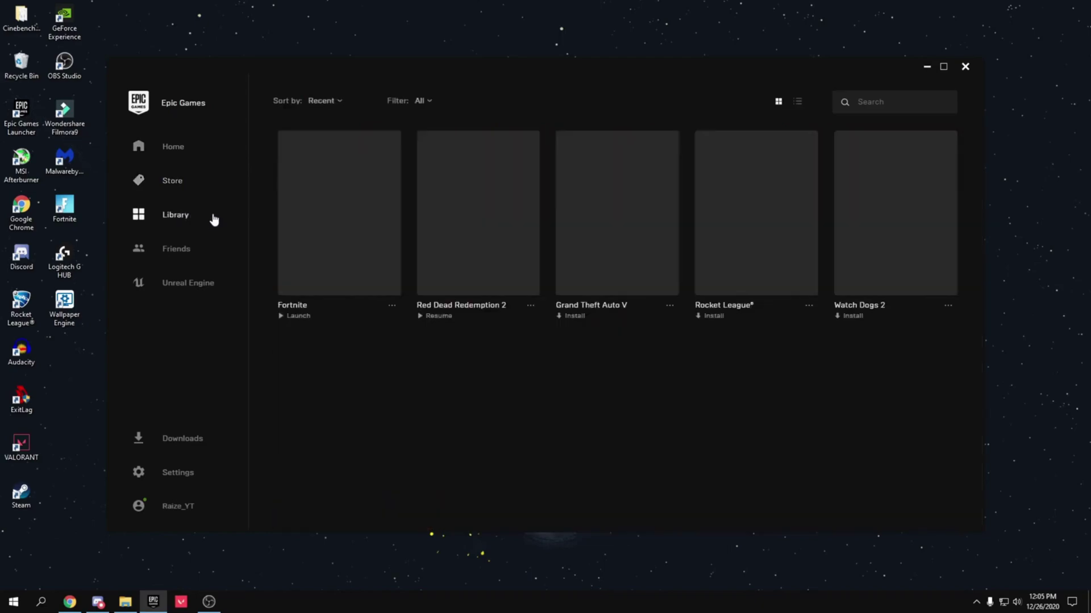
click(392, 309)
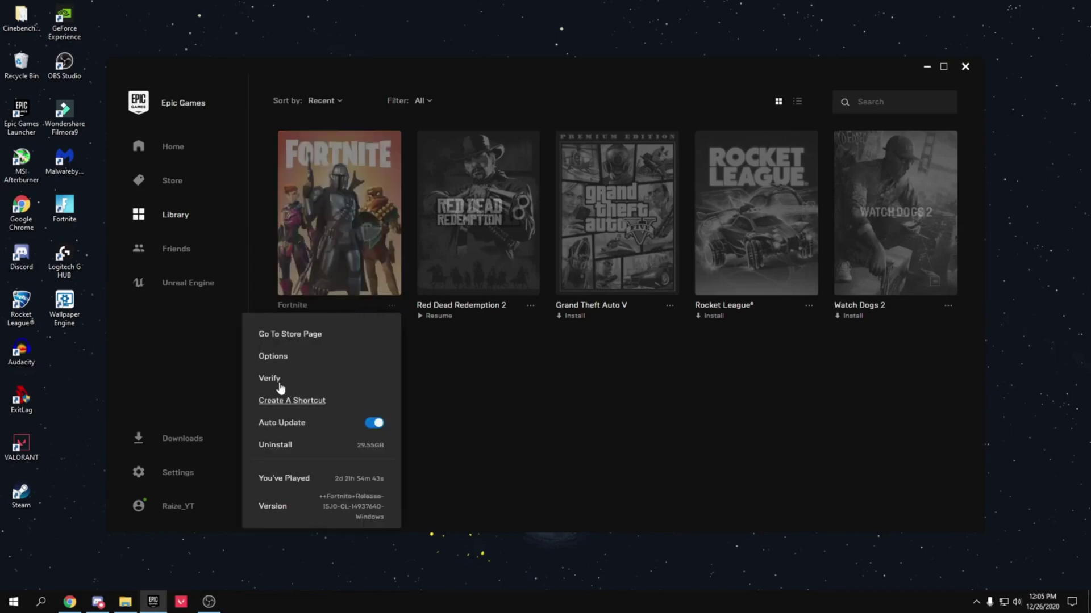
click(278, 359)
click(696, 266)
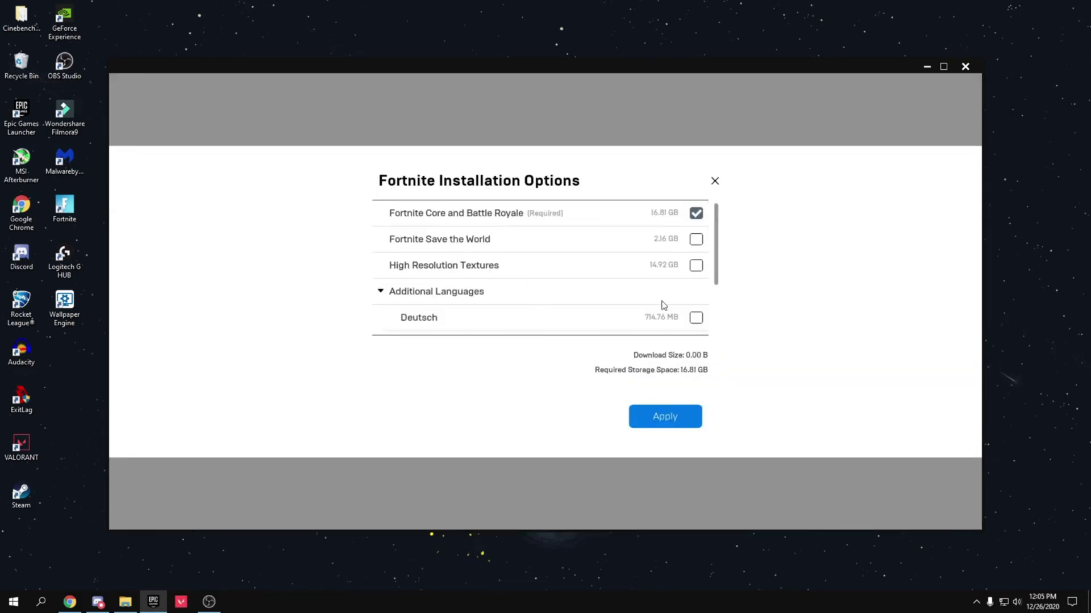
click(666, 416)
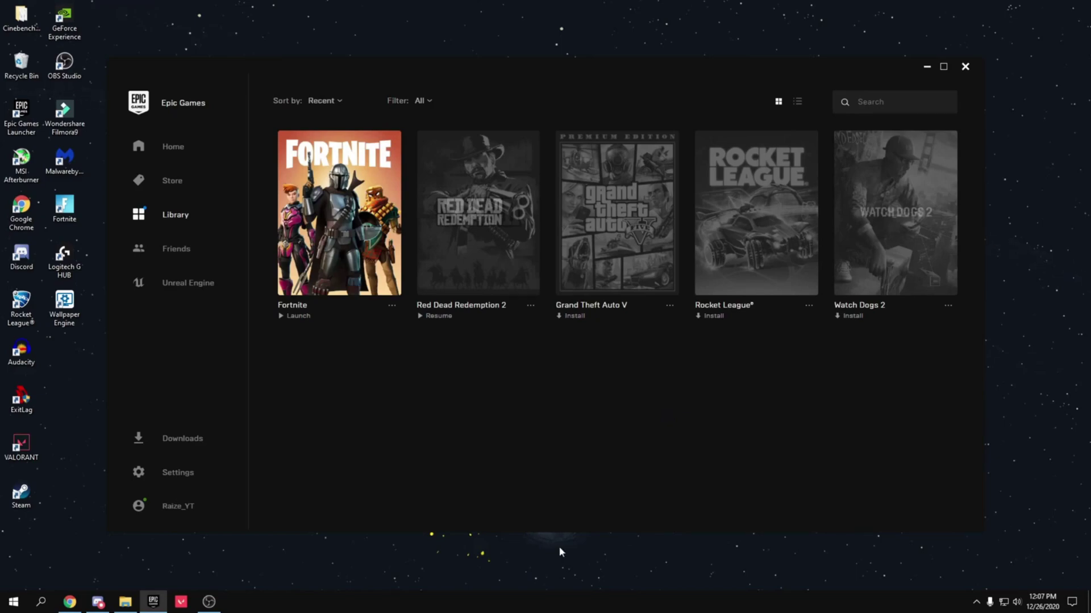
Open the launcher settings, expand Fortnite under Manage Games, and enable Additional Command Line Arguments.
click(188, 472)
scroll(375, 390, down, 5)
scroll(384, 389, down, 5)
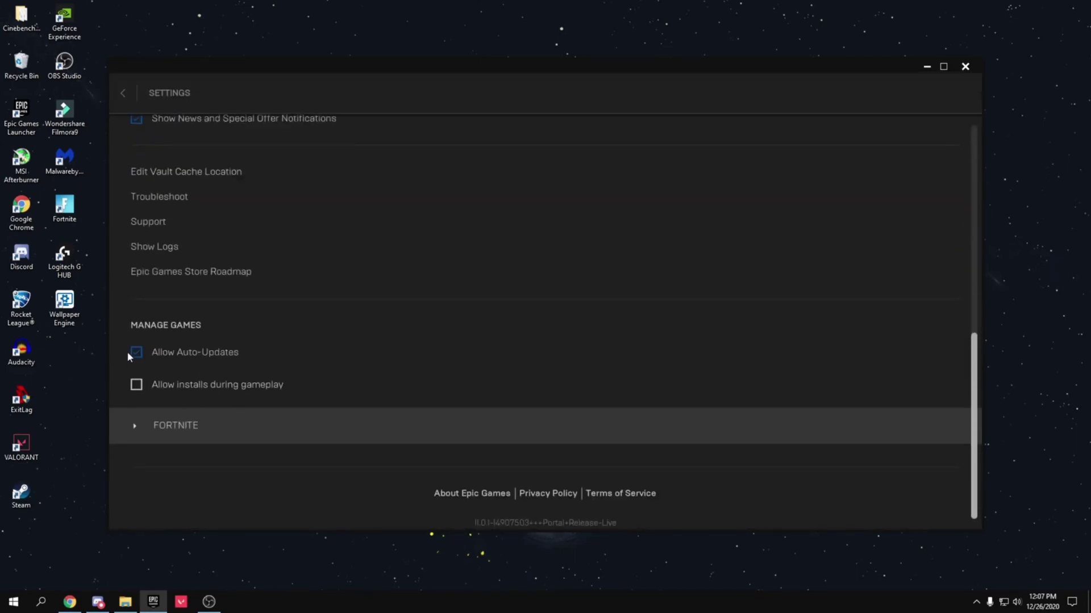
click(134, 433)
scroll(151, 438, down, 1)
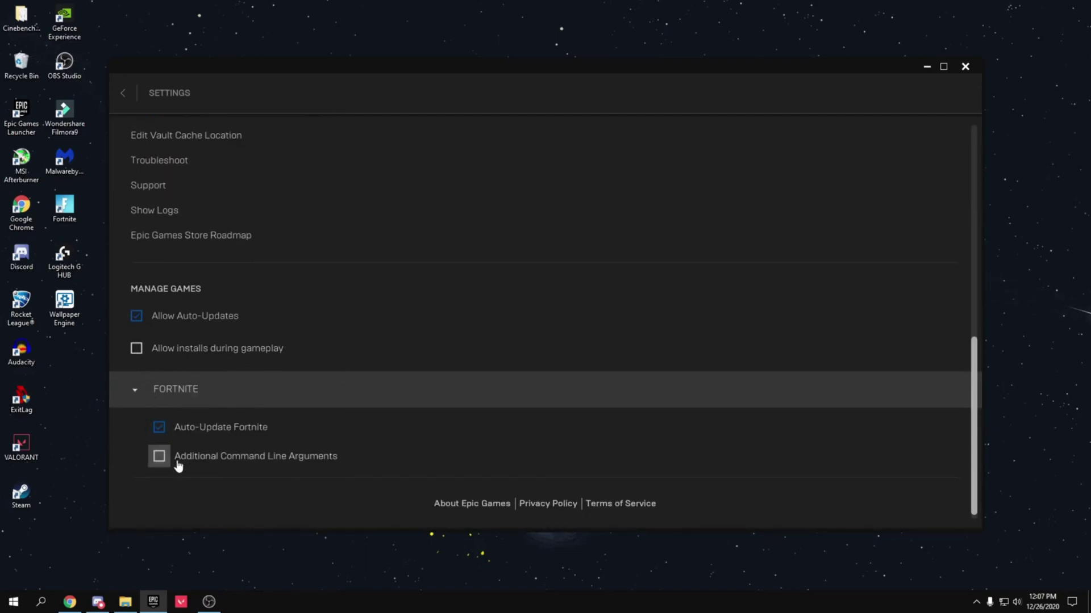
click(160, 456)
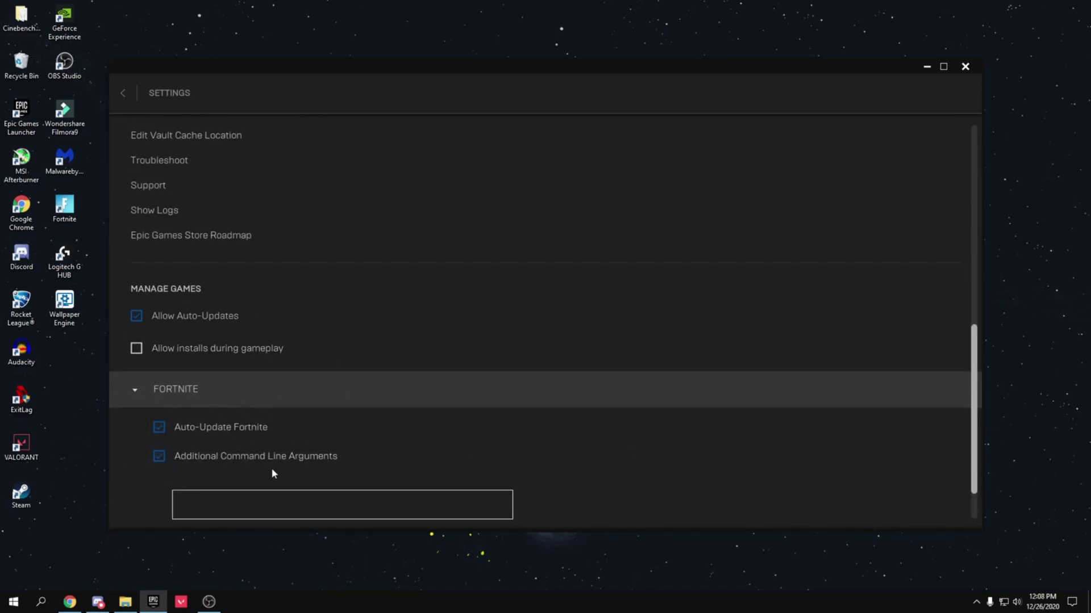
scroll(341, 454, down, 2)
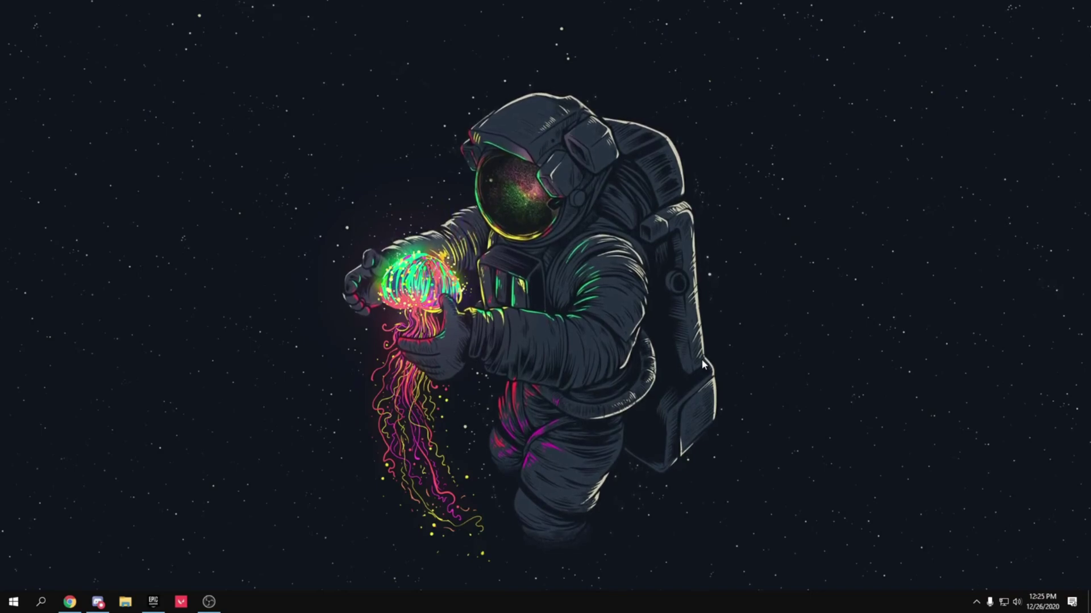
Find and open the Windows Graphics settings page.
key(super)
text(graphi)
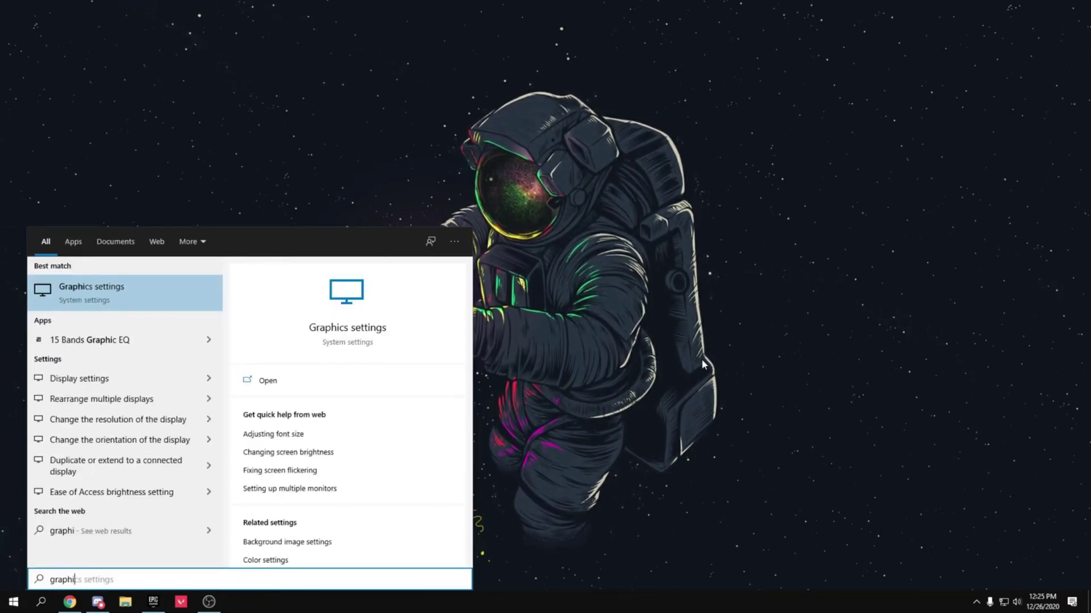
key(Return)
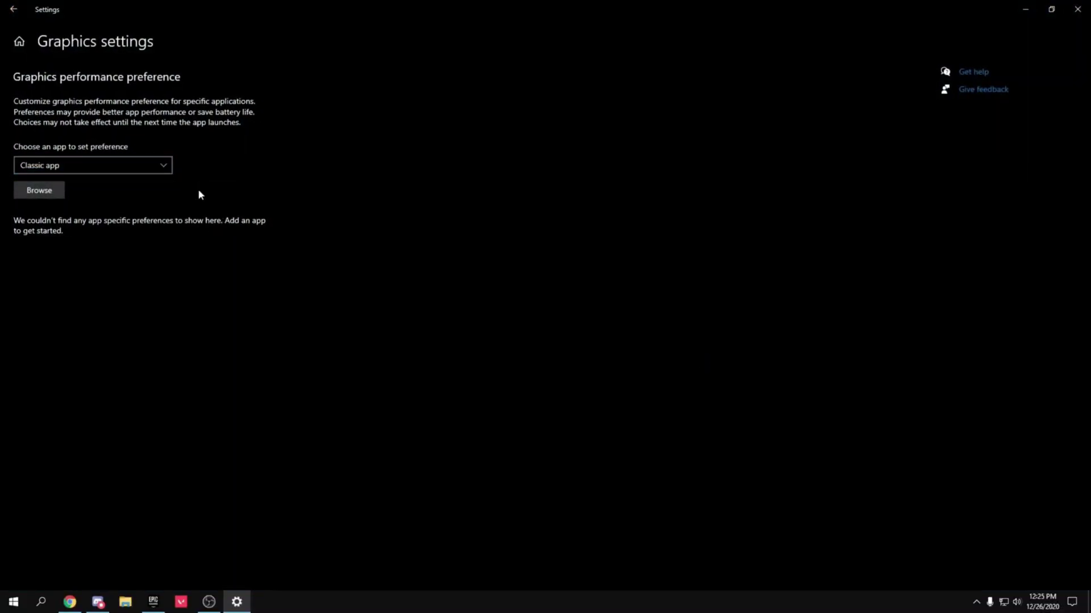
Add FortniteClient-Win64-Shipping as a classic app from C:\Program Files\Epic Games\Fortnite\FortniteGame\Binaries\Win64.
click(57, 190)
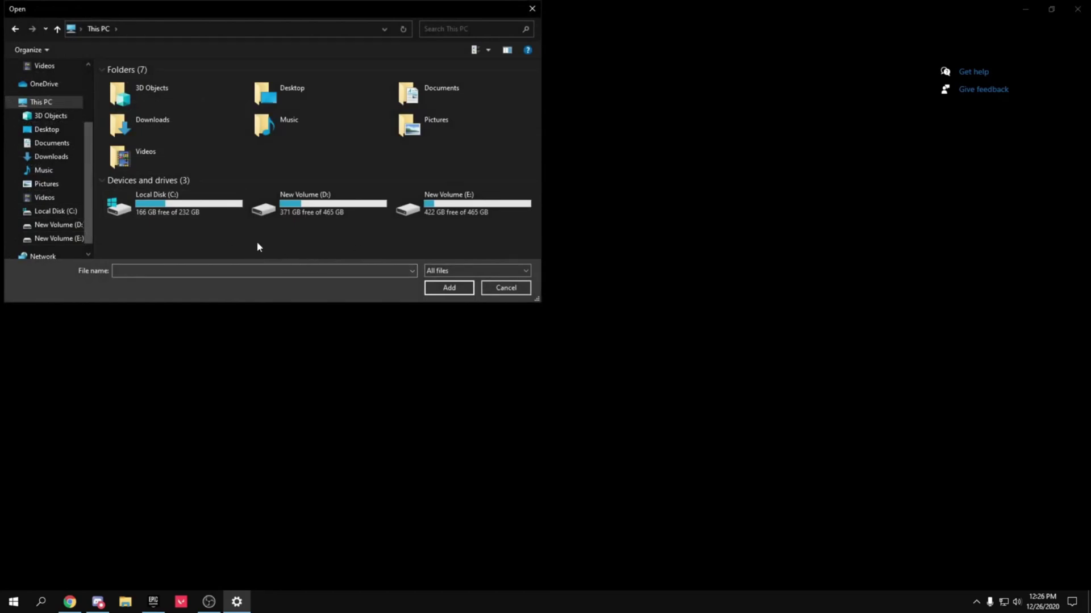
double_click(171, 203)
double_click(136, 131)
double_click(147, 95)
double_click(148, 83)
double_click(152, 106)
double_click(143, 85)
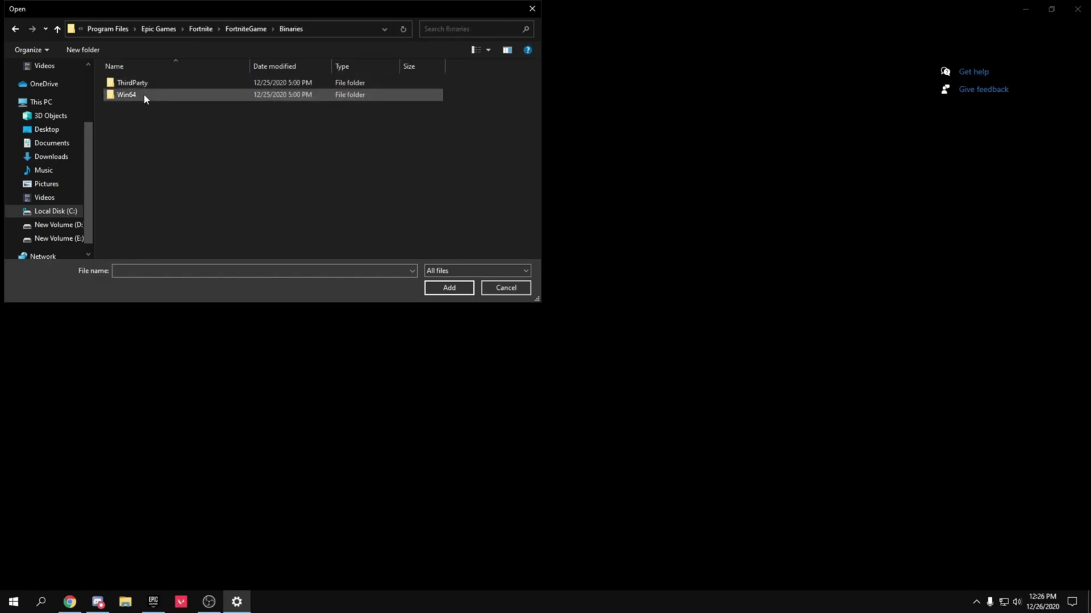
double_click(144, 95)
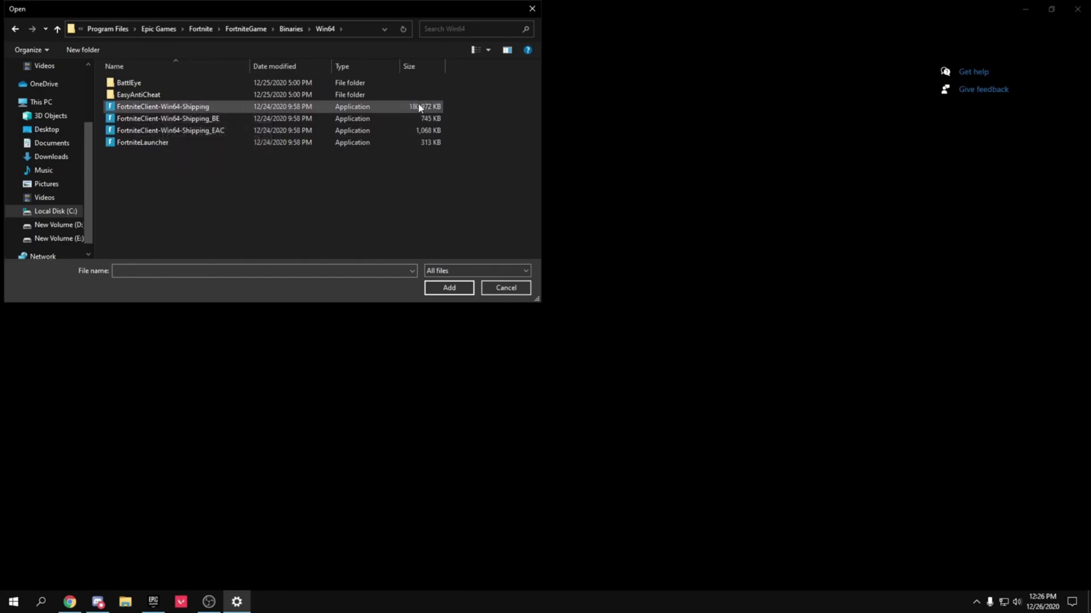
double_click(394, 110)
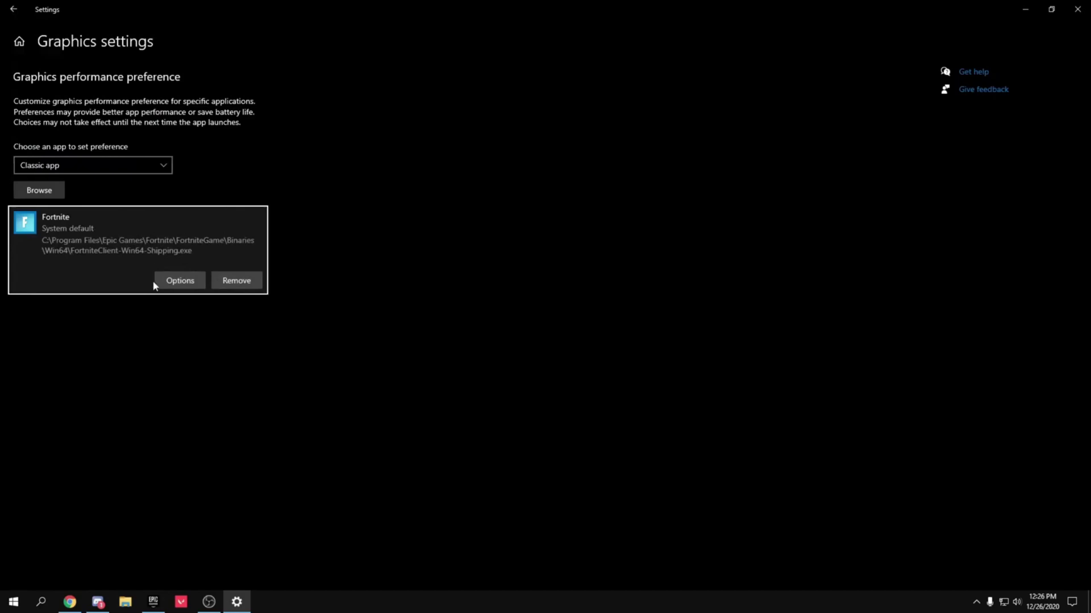
Set Fortnite's graphics preference to High performance and save it.
click(177, 285)
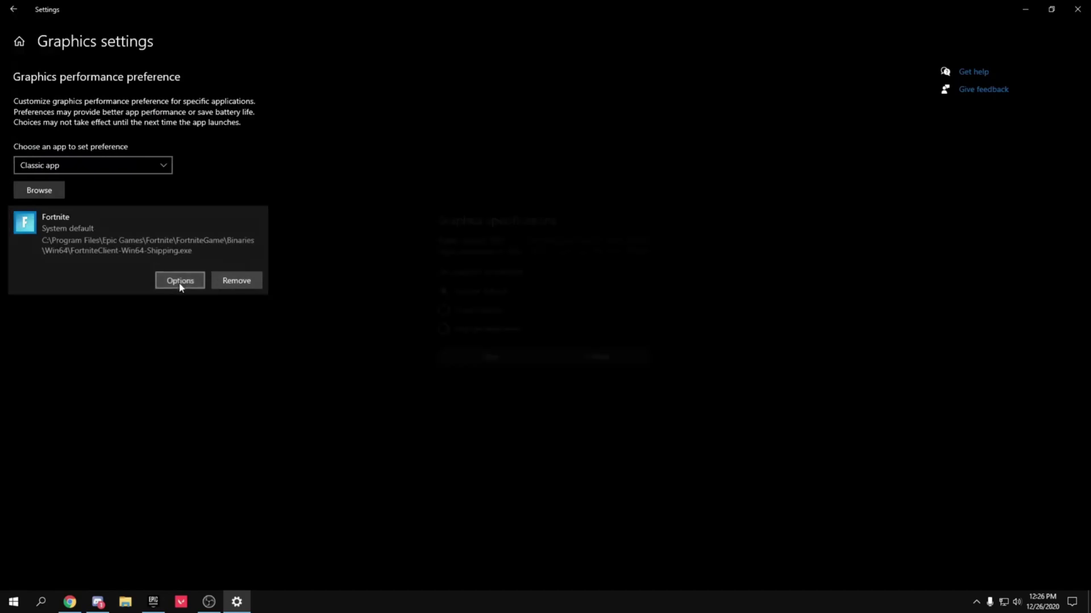
click(449, 331)
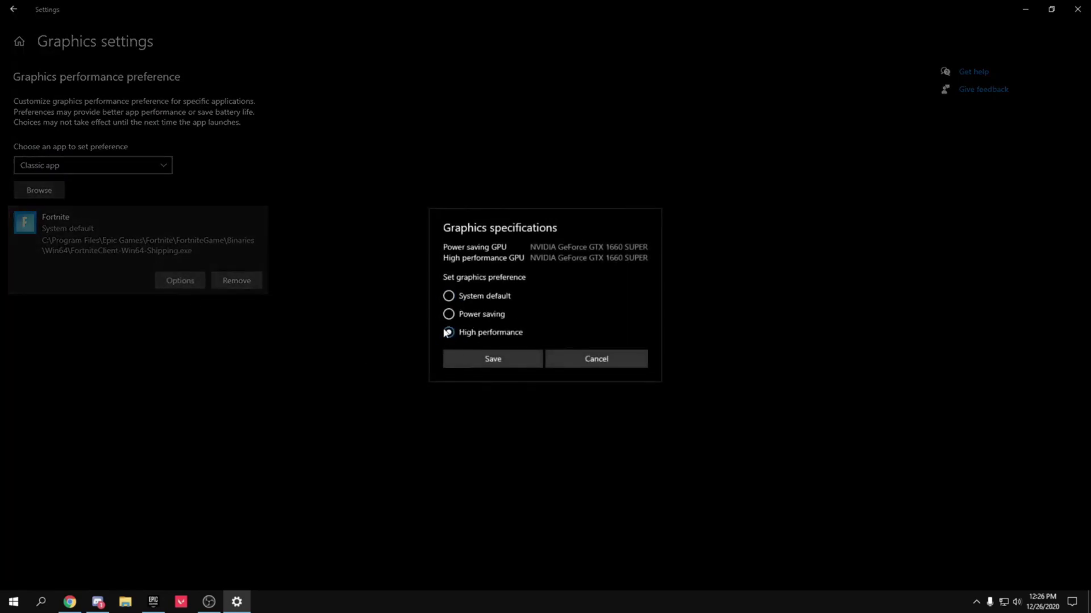
click(515, 363)
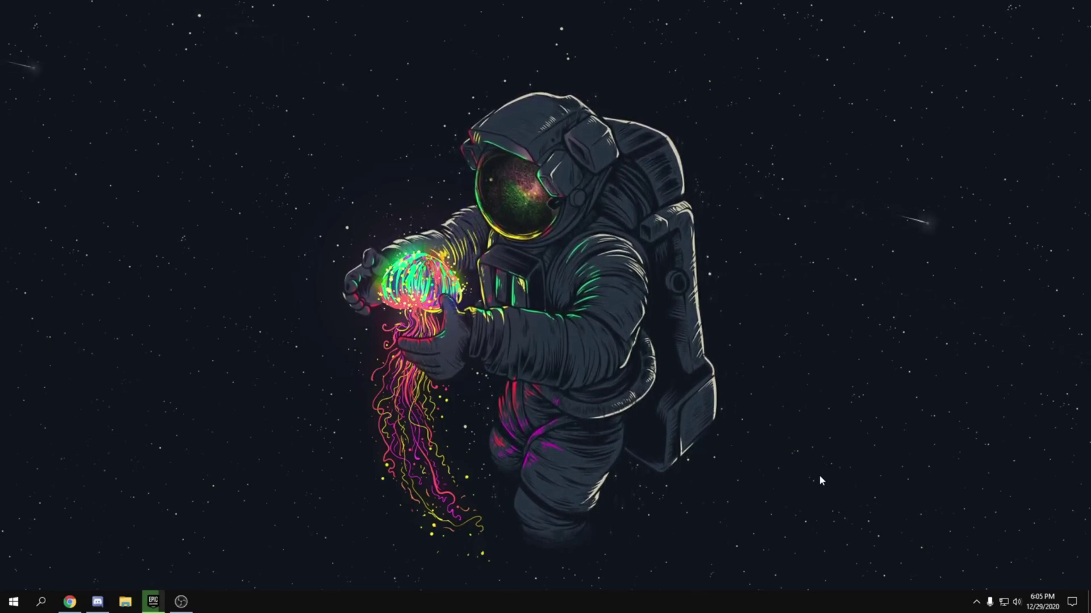
Open Manage 3D Settings in NVIDIA Control Panel and choose On for Antialiasing - Gamma correction in the global settings.
right_click(492, 138)
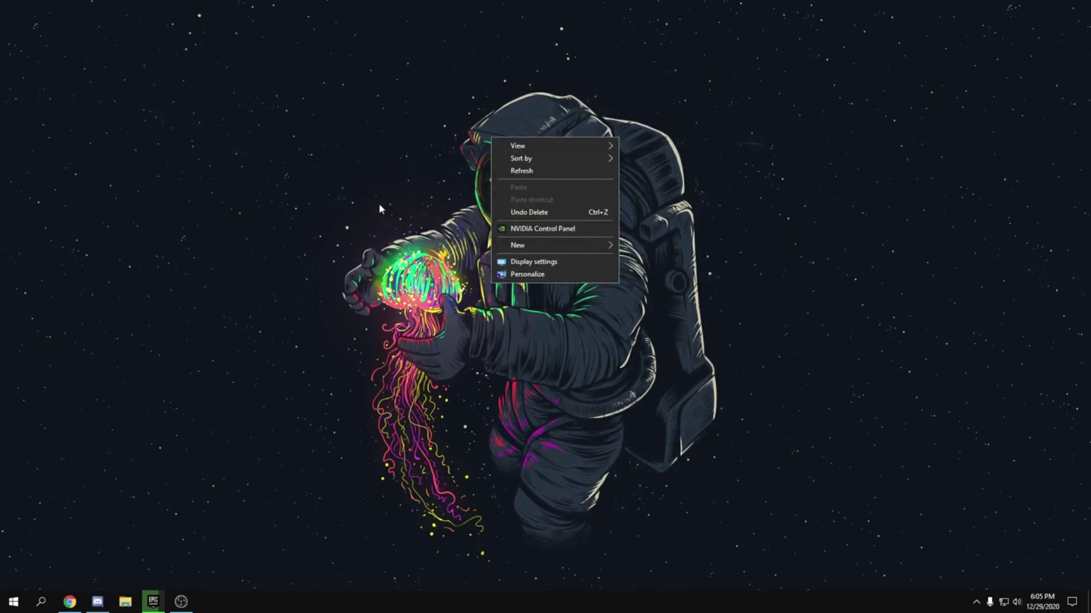
click(529, 228)
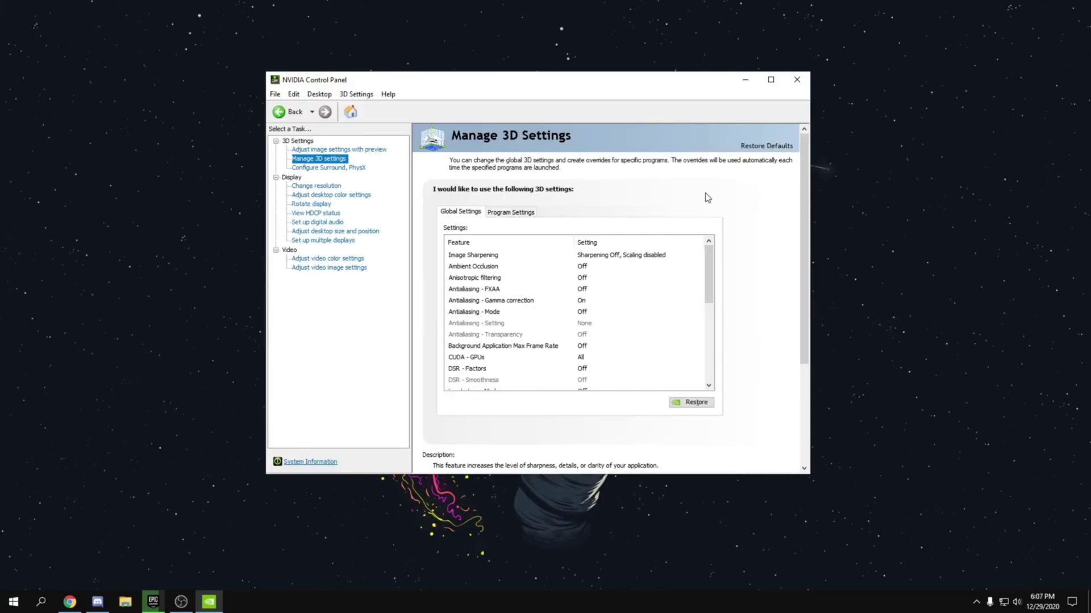
mouse_move(487, 271)
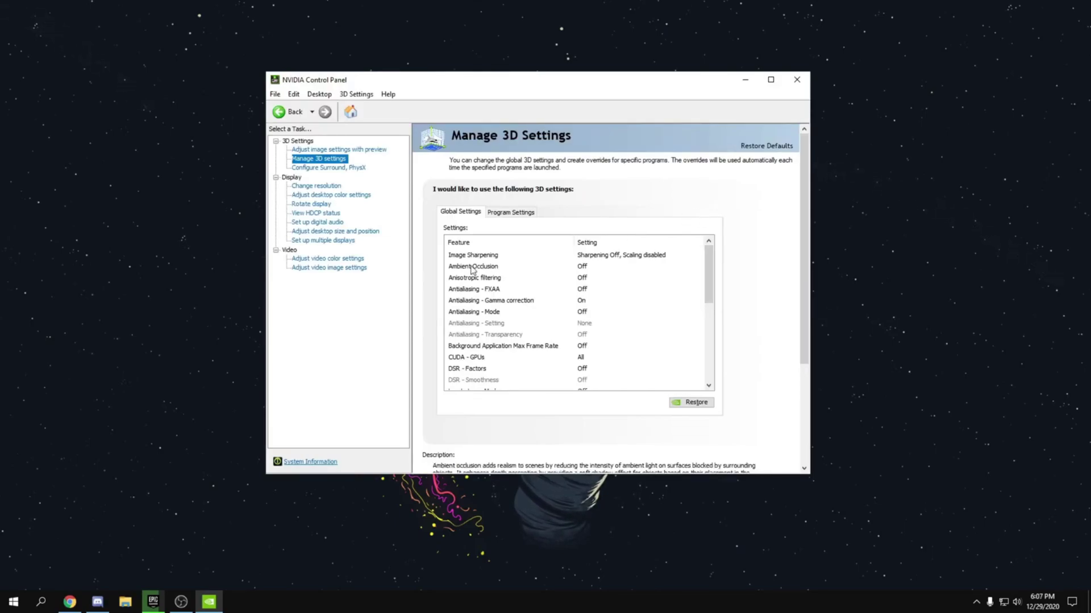
click(568, 301)
click(585, 301)
click(591, 321)
Set the global OpenGL rendering GPU to GeForce GTX 1660 SUPER.
drag(709, 287, 718, 319)
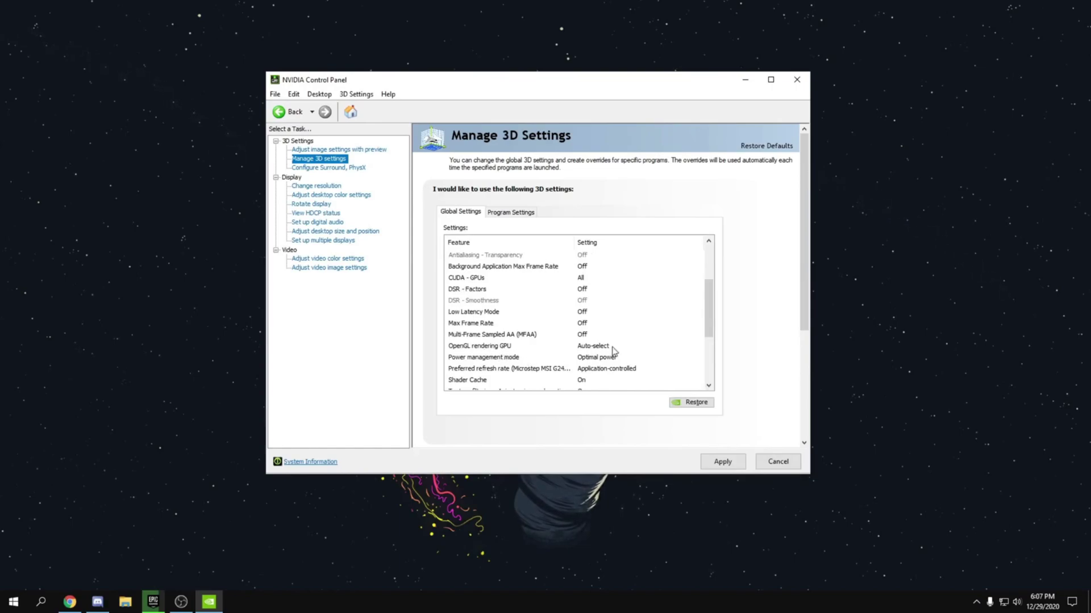
click(593, 348)
click(593, 348)
click(602, 366)
Set the global Power management mode to Prefer maximum performance.
scroll(714, 307, down, 2)
scroll(715, 293, down, 3)
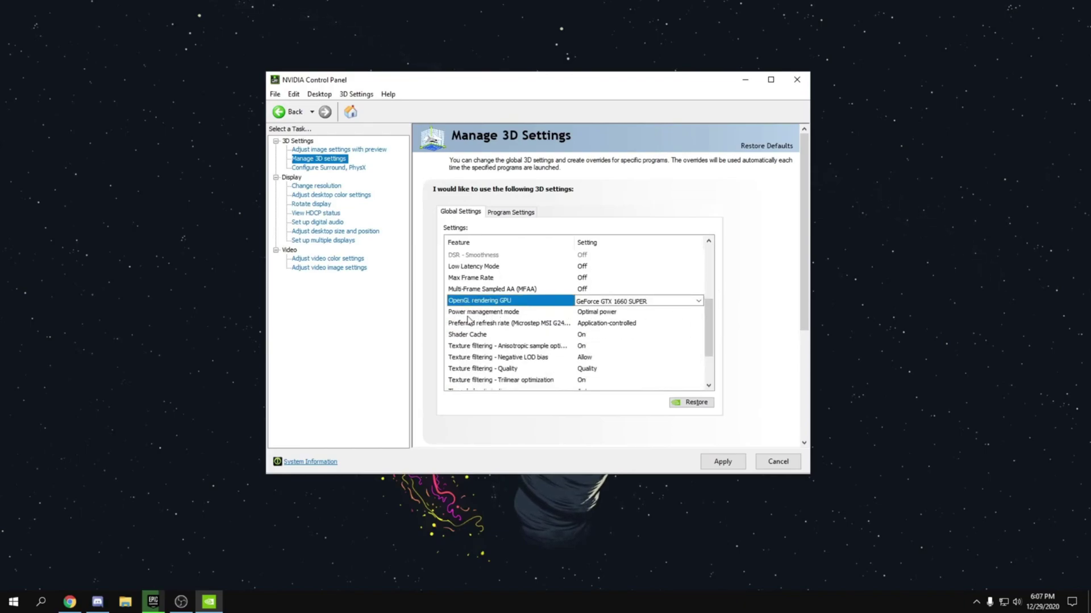
click(461, 314)
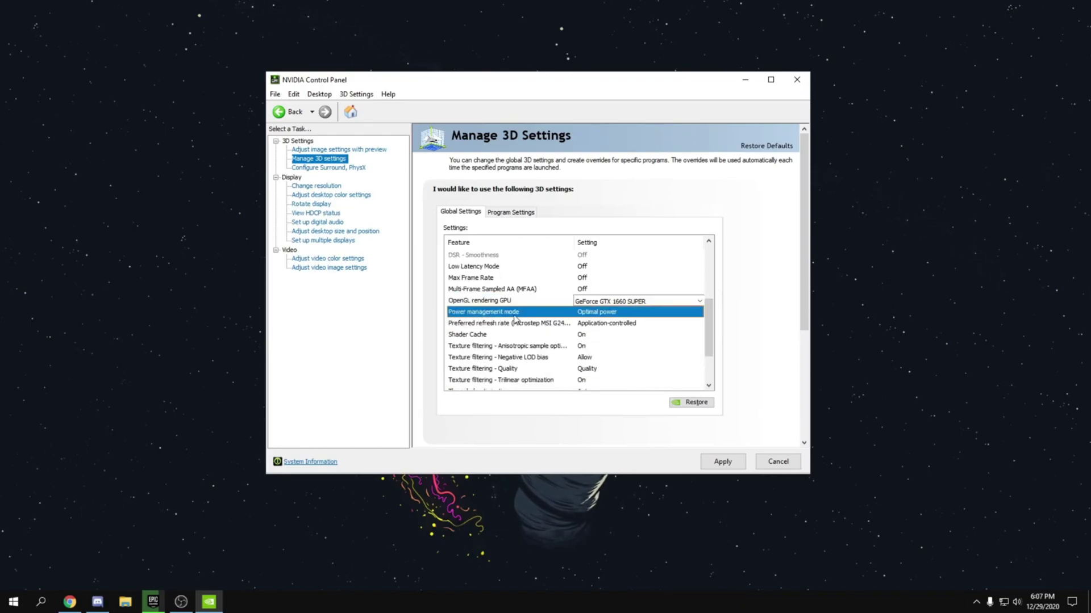
click(604, 312)
click(621, 341)
Set the global Preferred refresh rate to Highest available.
scroll(665, 335, up, 4)
drag(707, 265, 706, 288)
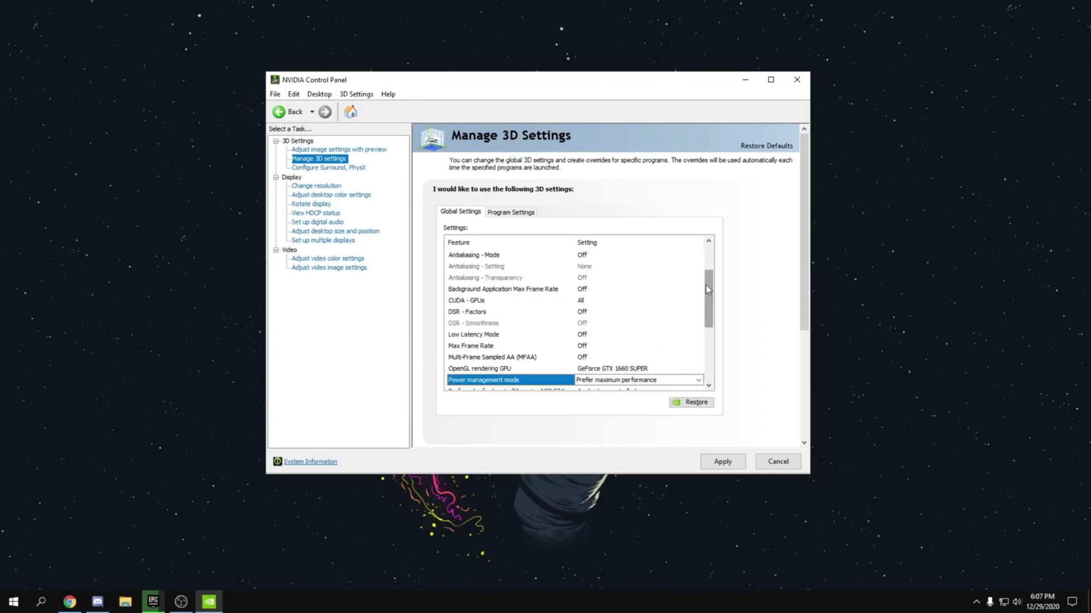
scroll(707, 288, down, 2)
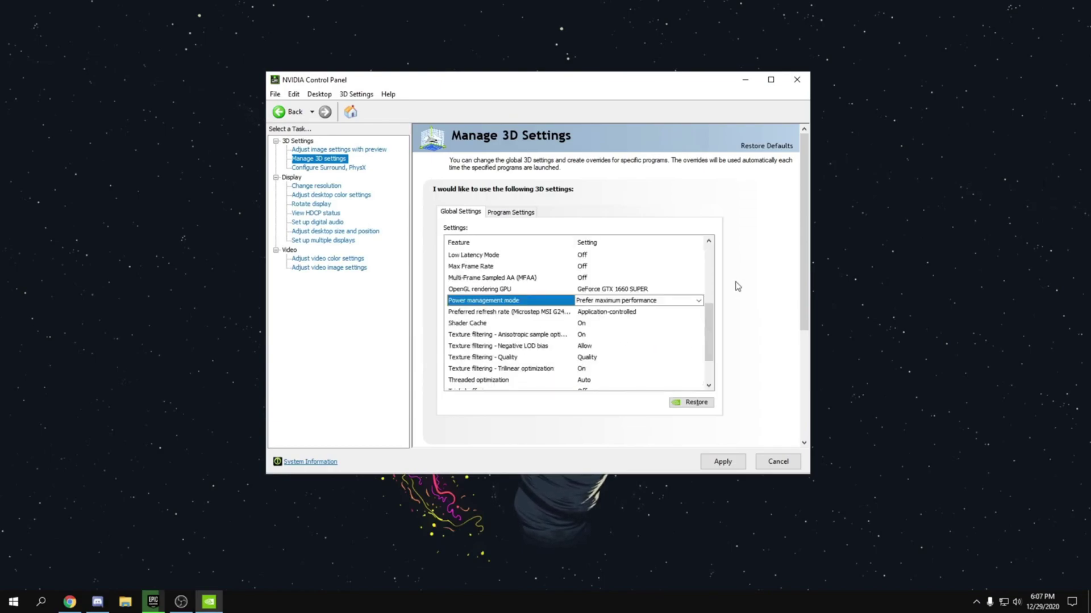
click(456, 314)
click(610, 313)
click(610, 332)
Set Texture filtering - Quality to High performance and look over the global 3D settings list.
scroll(671, 328, up, 4)
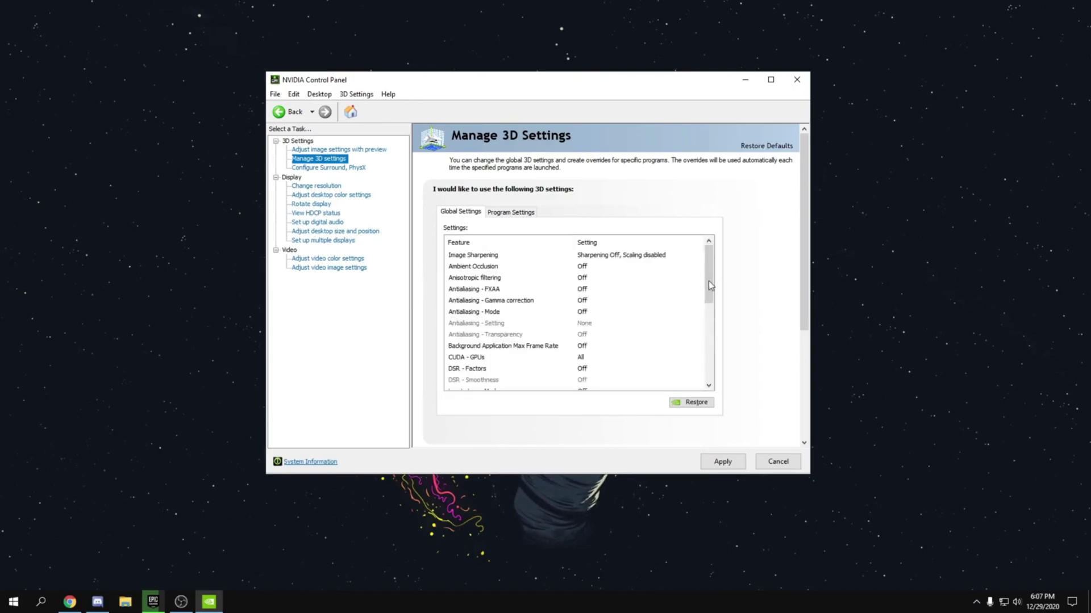
scroll(590, 318, down, 5)
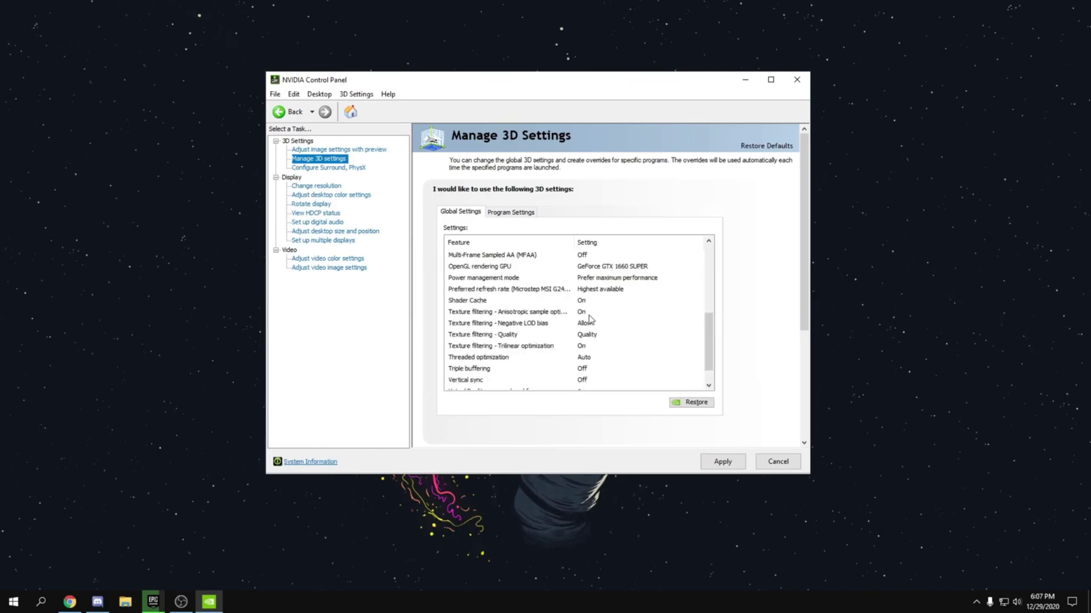
double_click(526, 339)
click(622, 380)
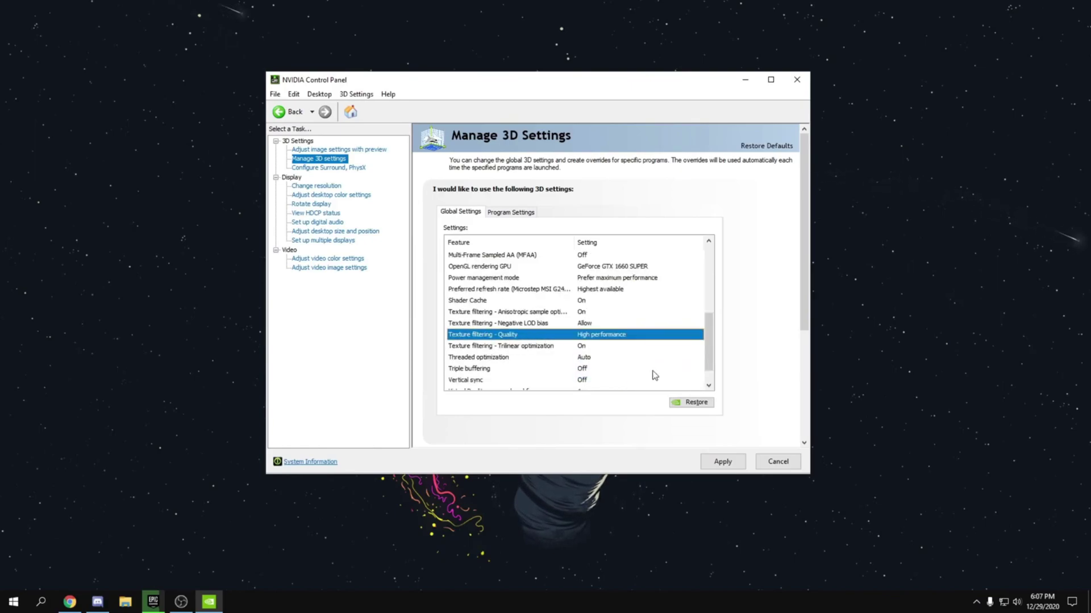
drag(707, 282, 713, 381)
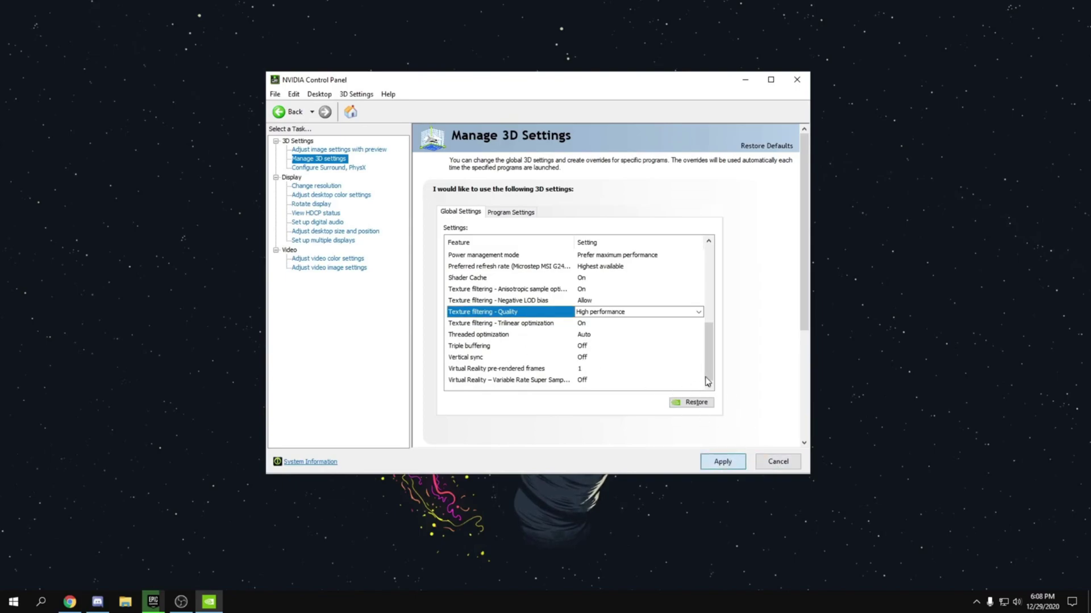
scroll(707, 381, up, 10)
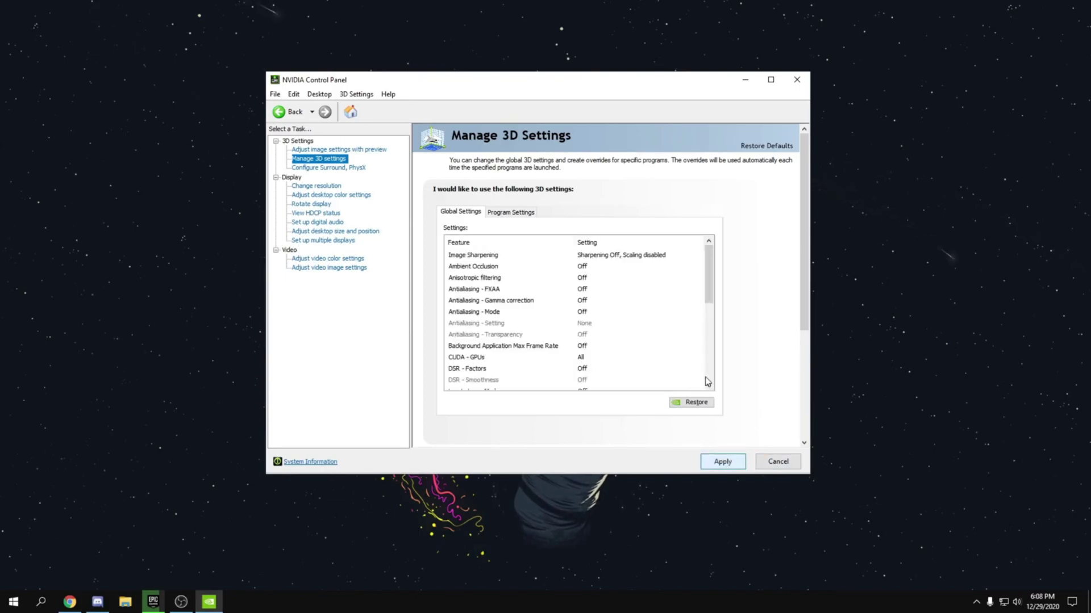
In Adjust Image Settings with Preview, use the own-preference option with the slider fully at Performance, and apply the change.
click(317, 149)
click(547, 356)
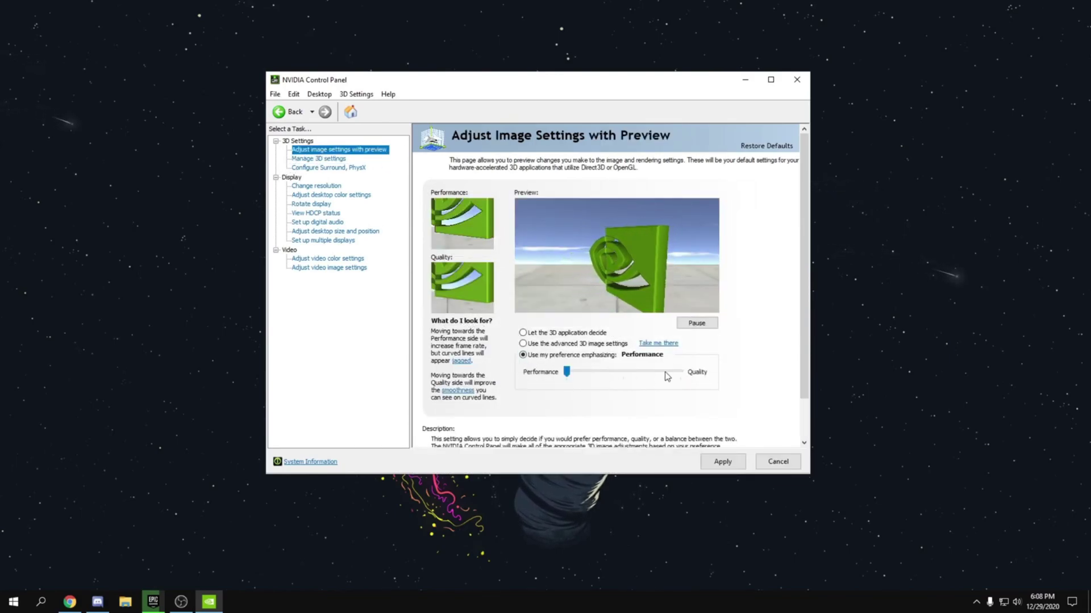
click(676, 375)
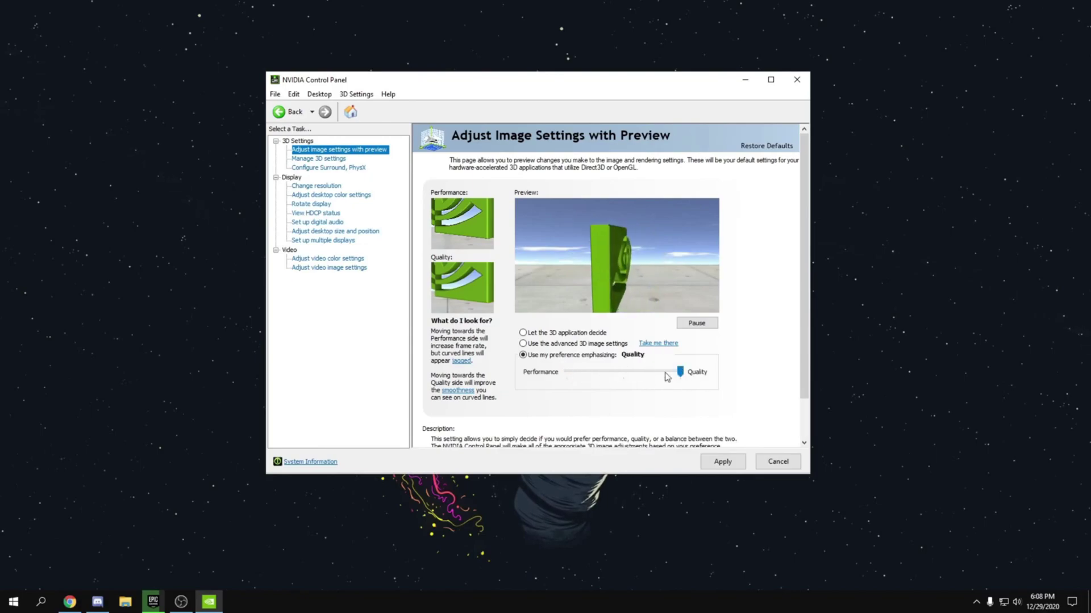
click(680, 373)
drag(682, 377, 549, 372)
click(568, 344)
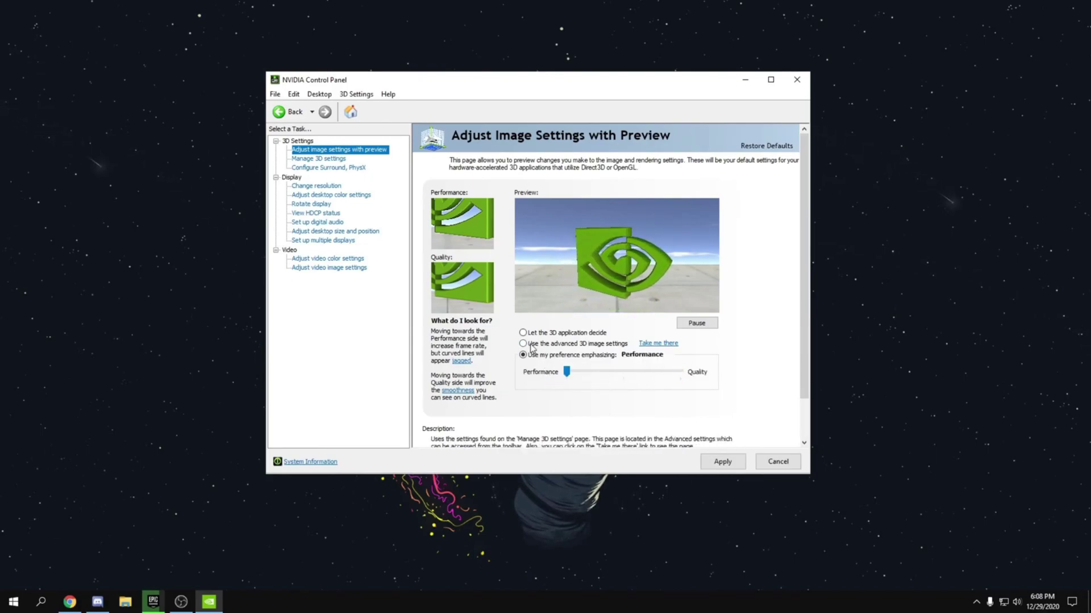
click(721, 461)
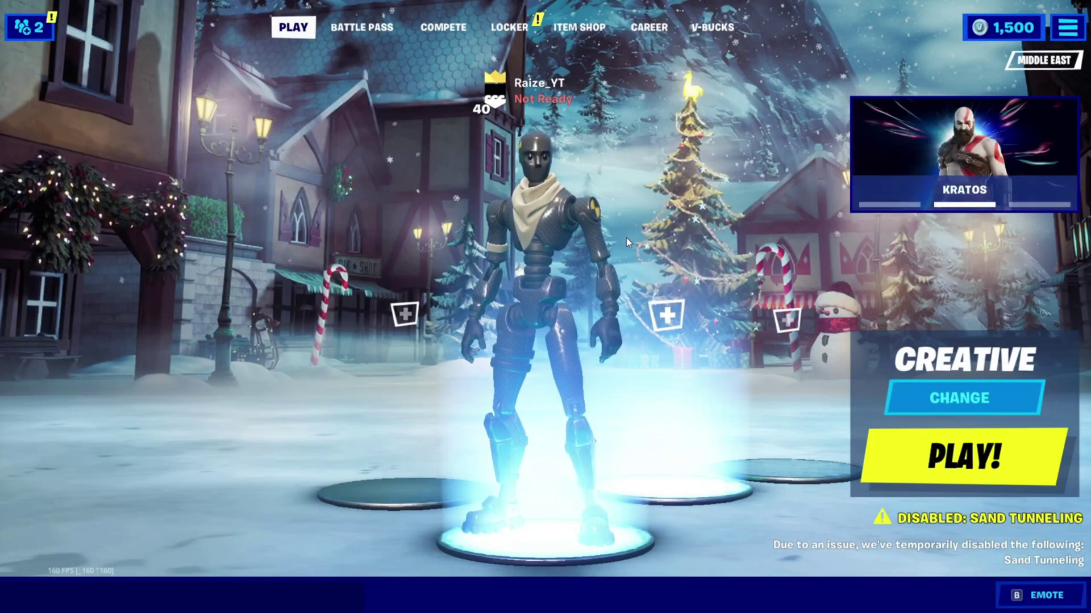
Switch to Fortnite, open its video settings, and review the display, graphics quality and advanced graphics options.
key(Escape)
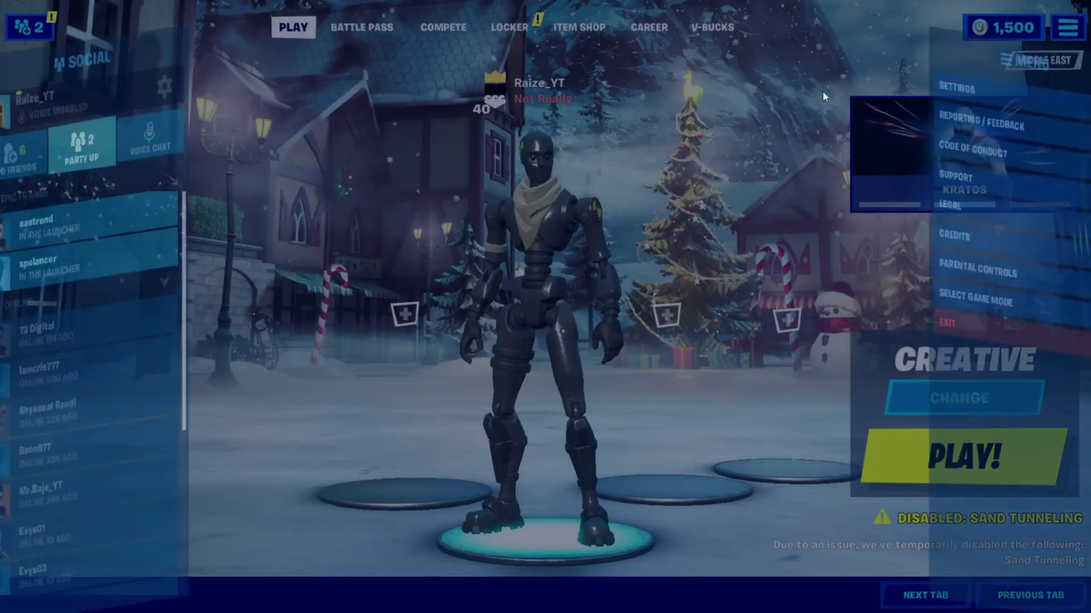
click(843, 61)
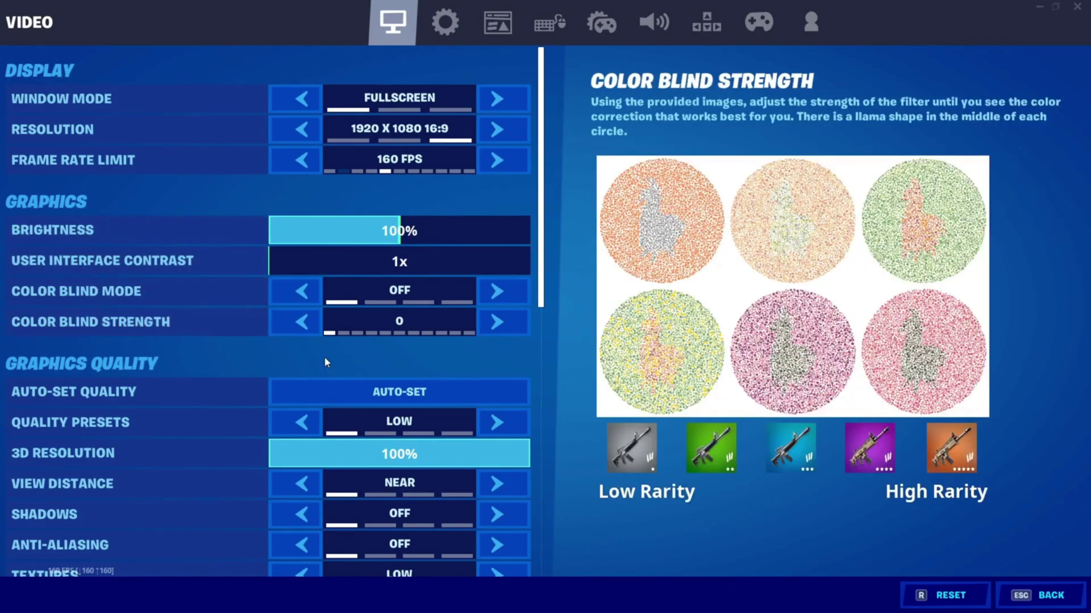
scroll(443, 307, down, 3)
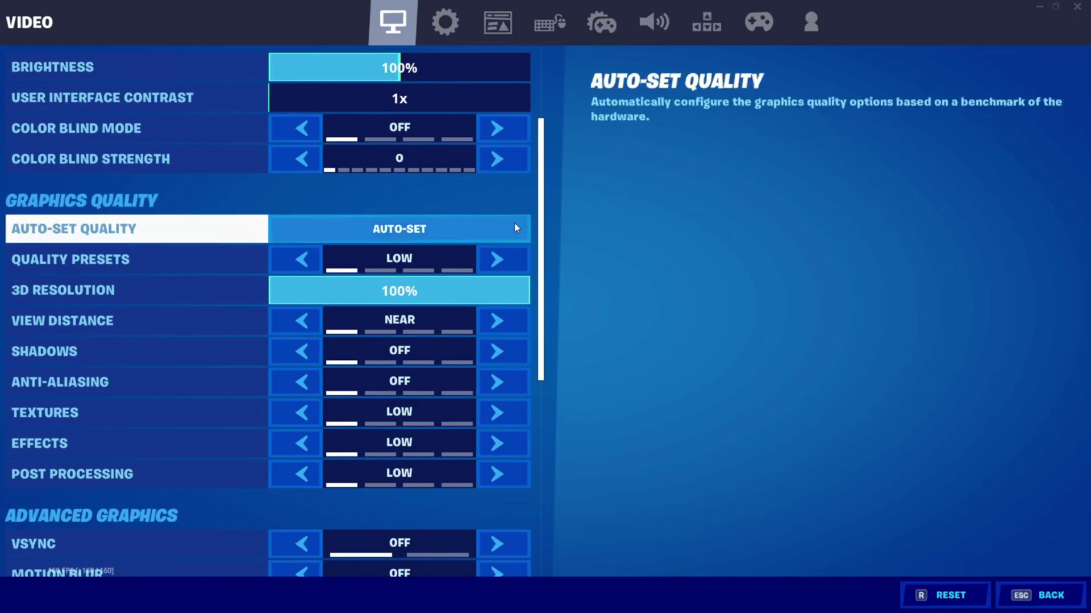
scroll(534, 256, down, 4)
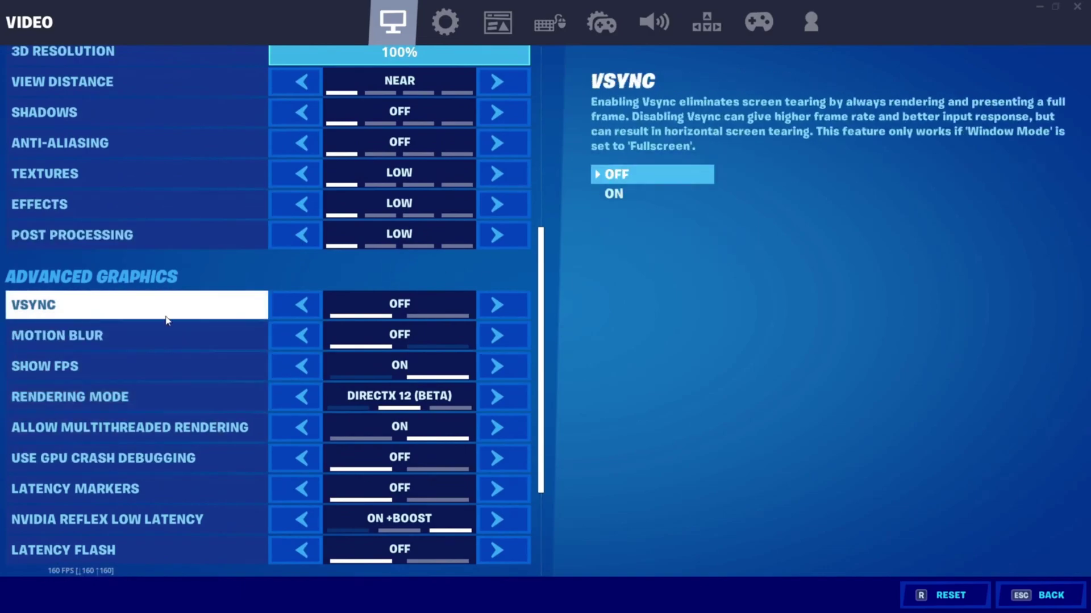